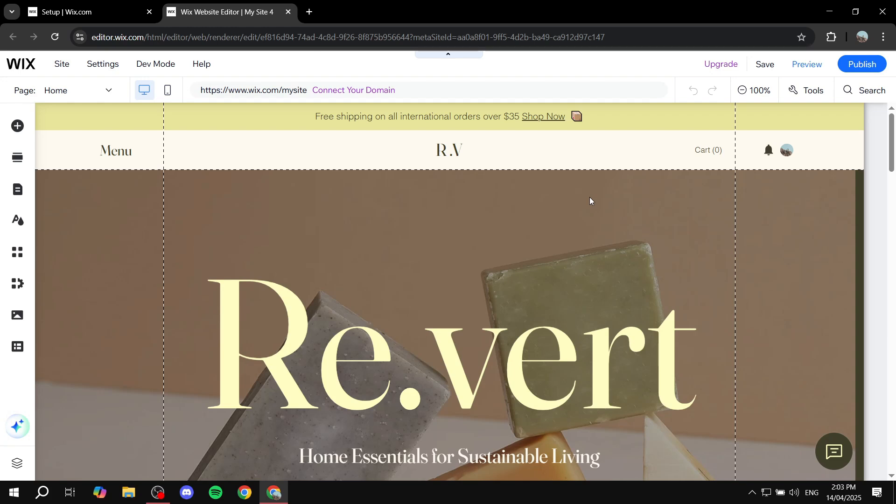
scroll(567, 183, down, 4)
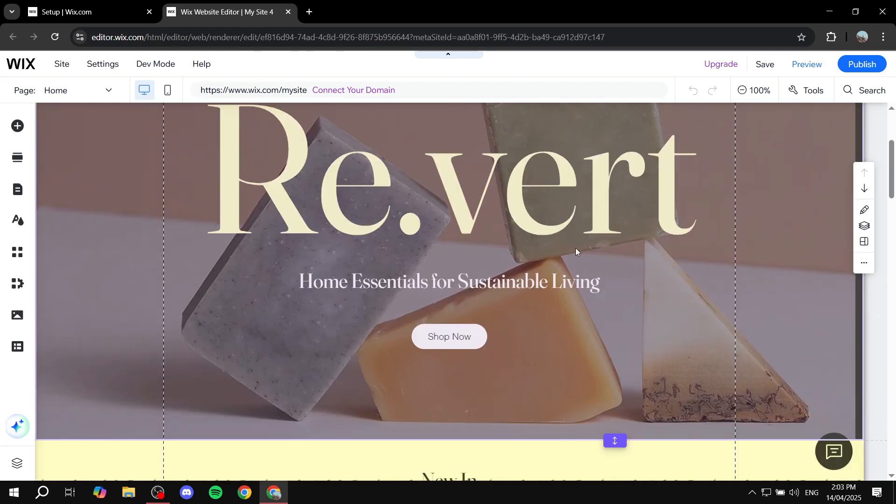
scroll(579, 254, up, 4)
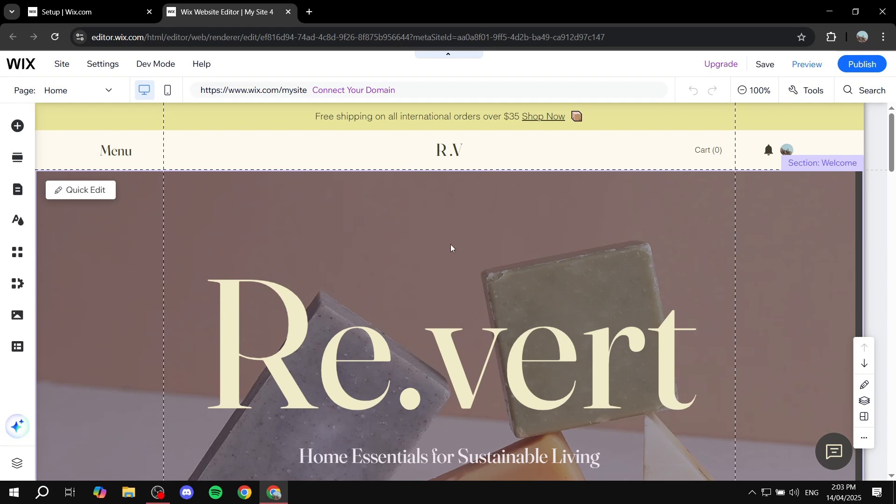
click(126, 21)
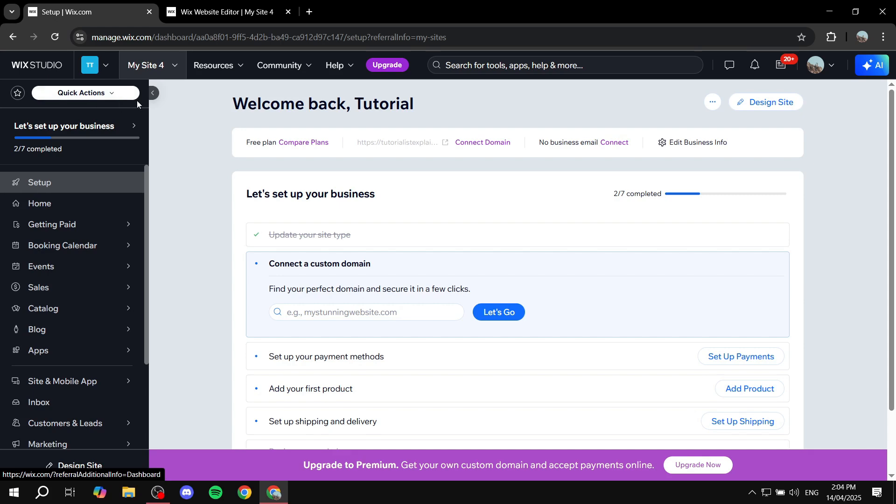
click(224, 12)
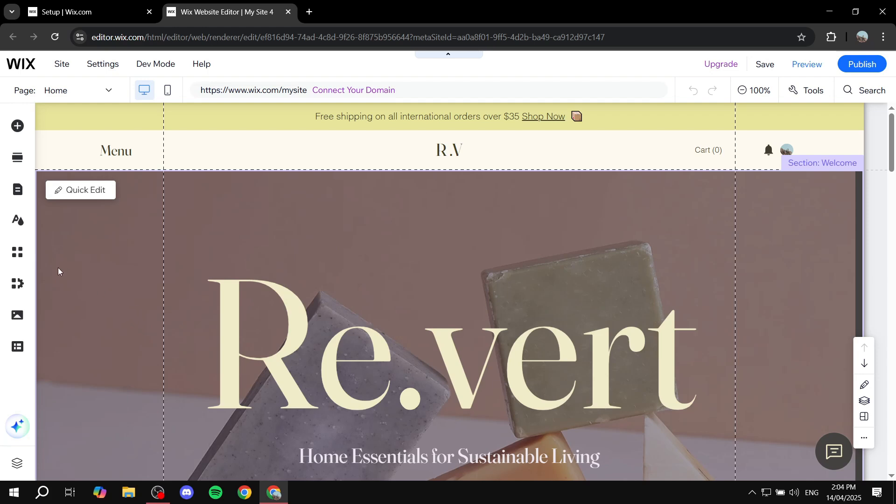
Search the Wix App Market for "Wix restauarant".
click(17, 253)
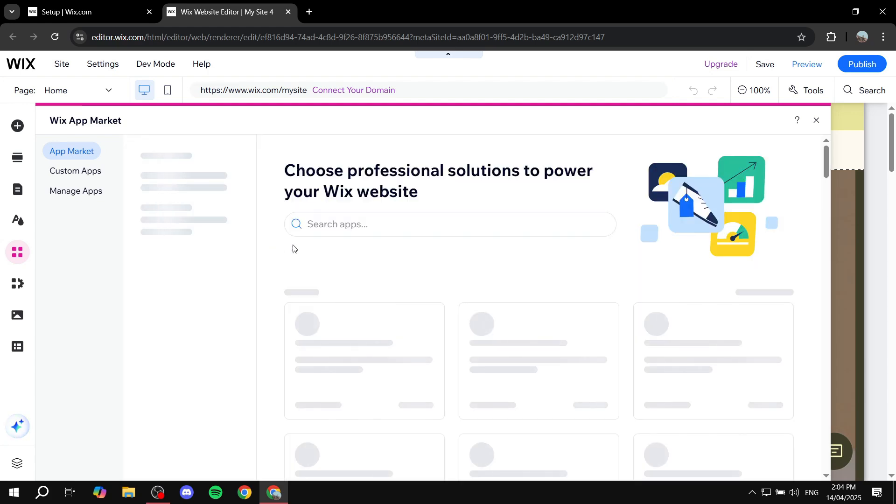
click(349, 229)
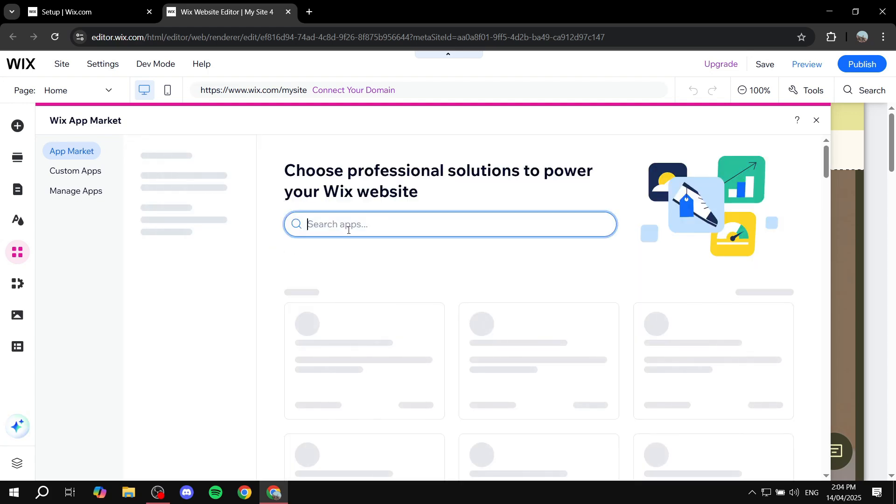
text(Wixres)
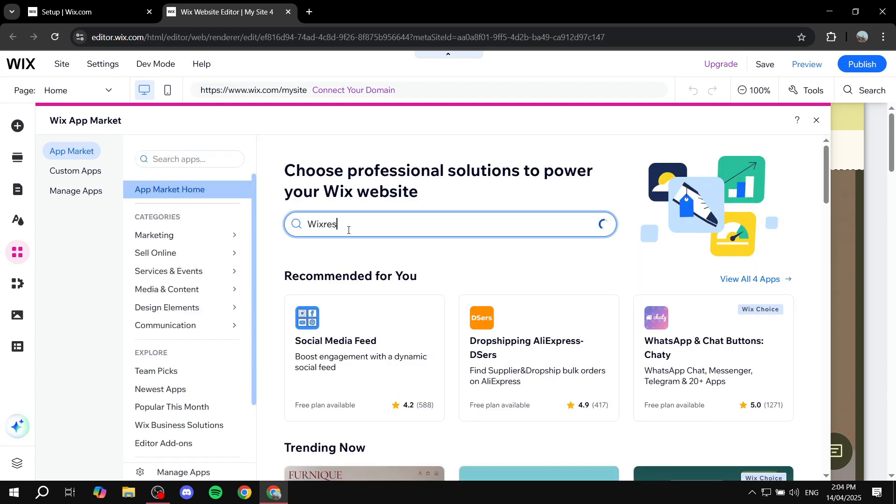
text(tauarant)
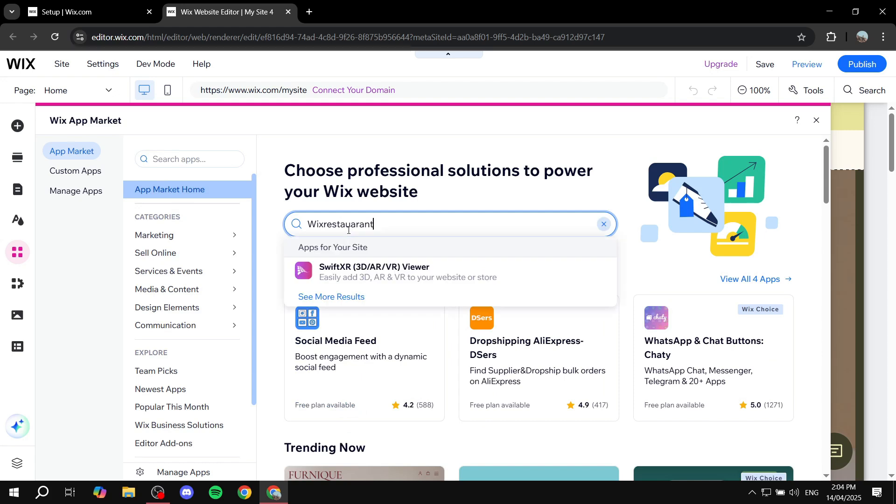
click(326, 224)
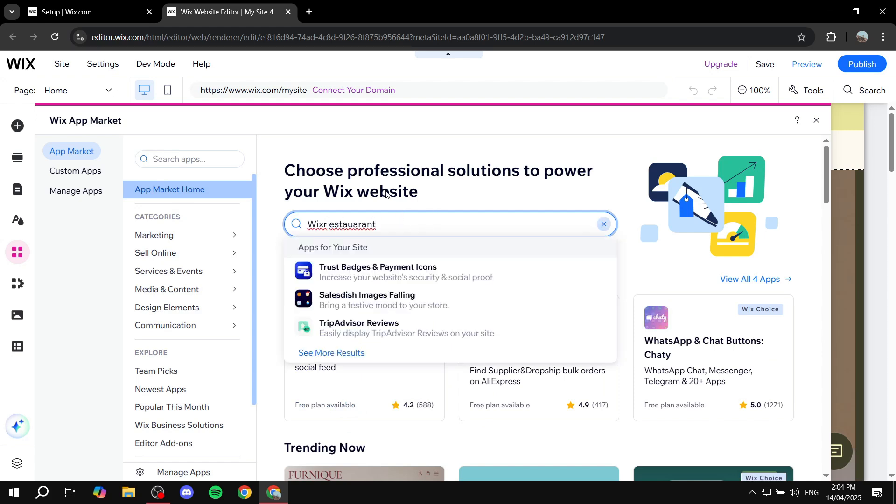
key(BackSpace)
key(Left)
key(Return)
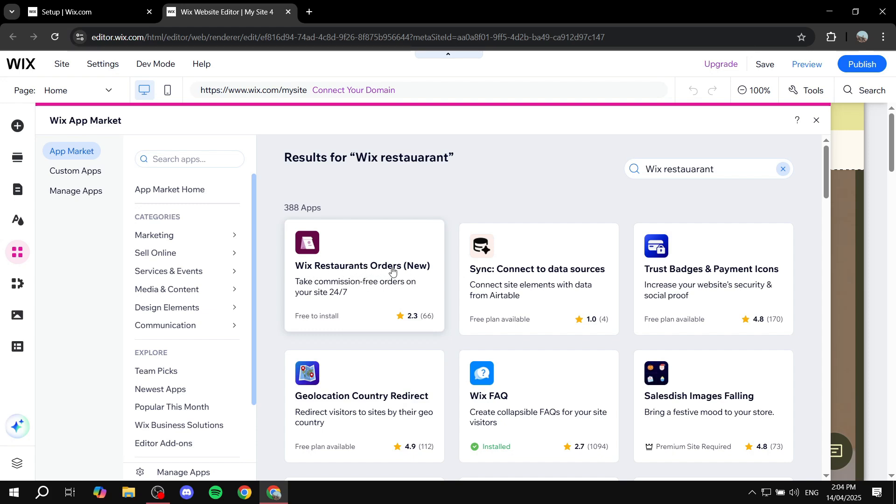
Add the Wix Restaurants Orders (New) app from the search results to the site.
scroll(485, 294, down, 5)
scroll(309, 269, up, 5)
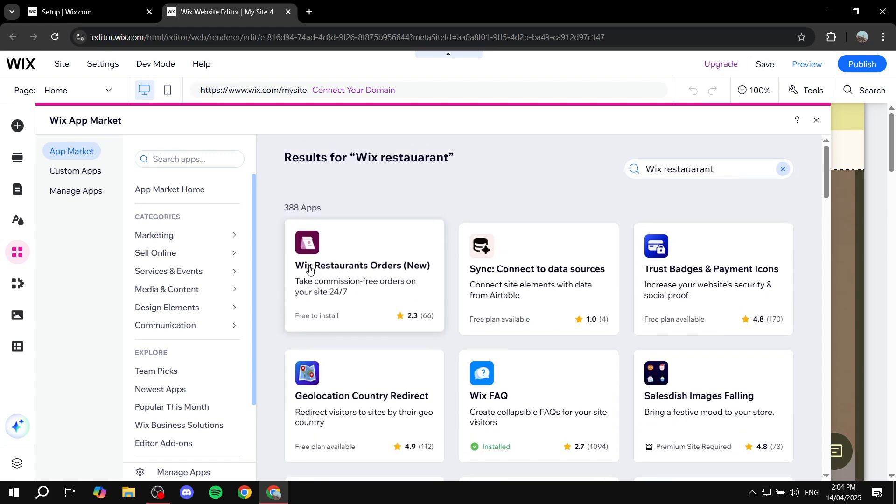
click(376, 263)
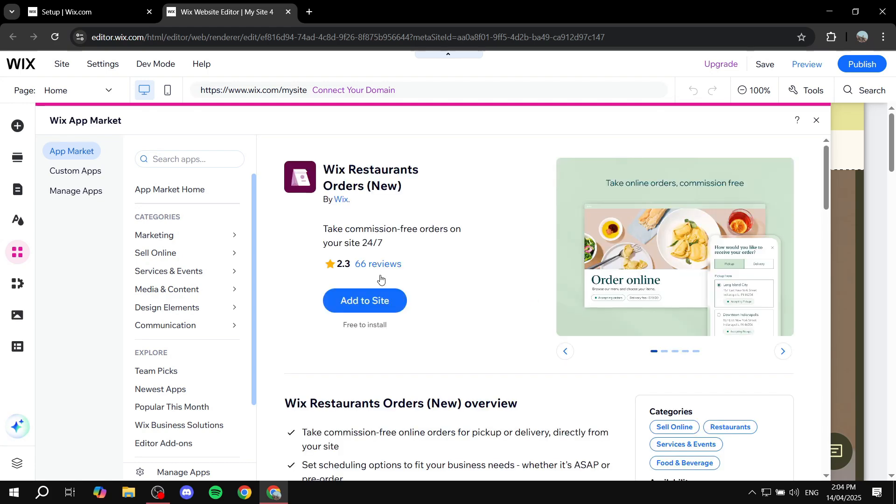
click(397, 301)
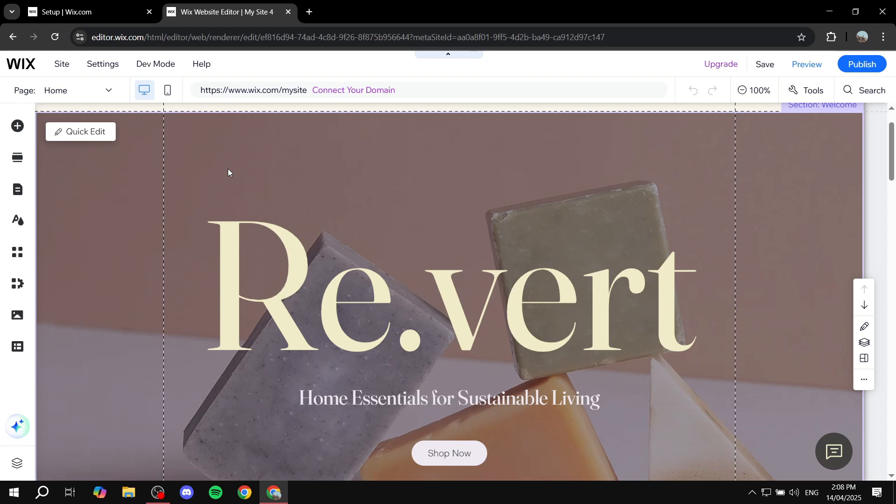
Open the Online Orders (New) restaurant page for editing and close the list of site pages.
click(14, 195)
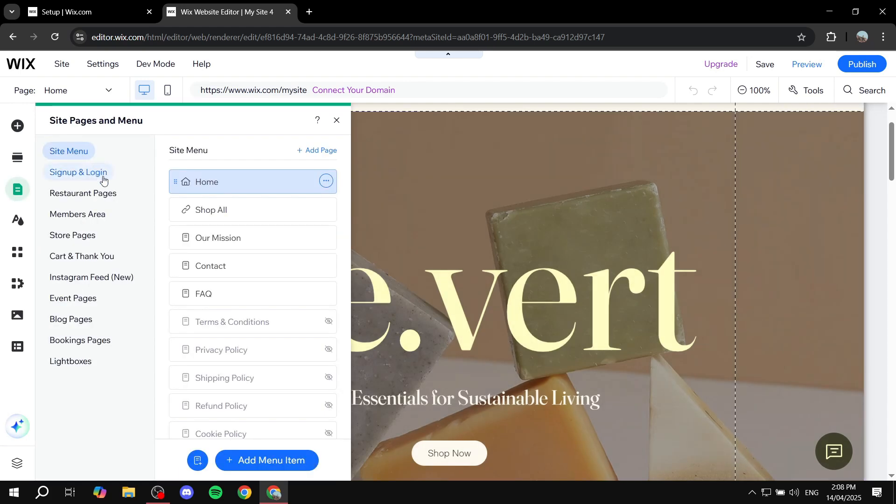
click(92, 202)
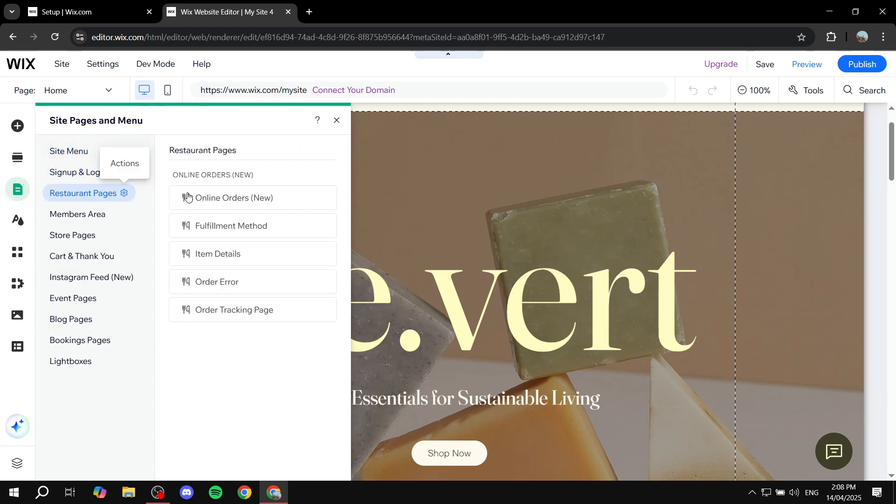
click(260, 200)
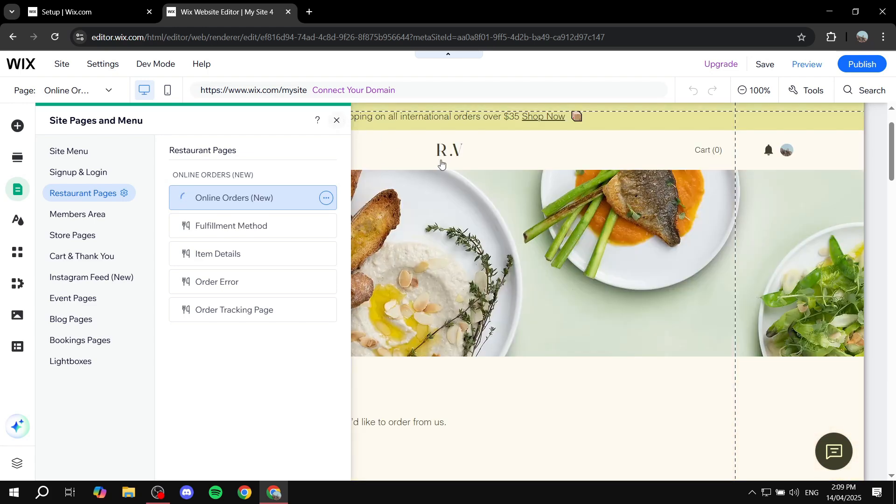
click(447, 175)
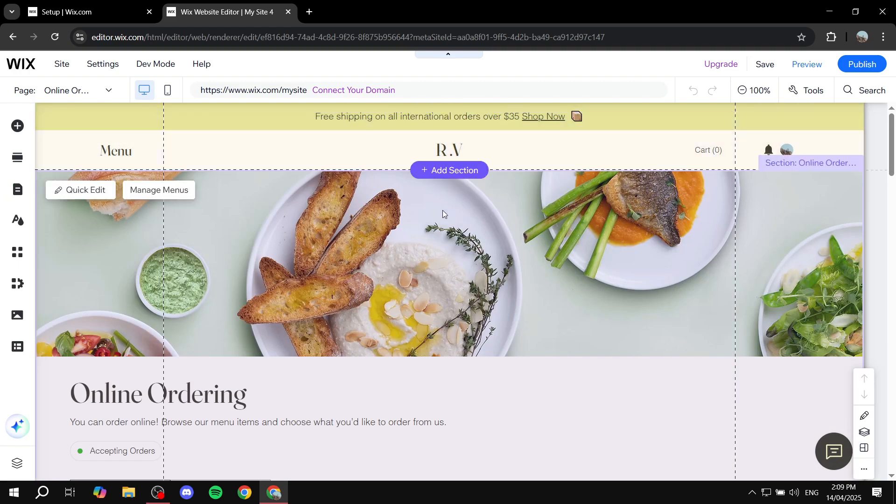
Look through the Online Ordering page, examining the Dinner Menu's sections, dishes and prices and the pickup and delivery options.
scroll(441, 227, down, 4)
scroll(442, 228, down, 5)
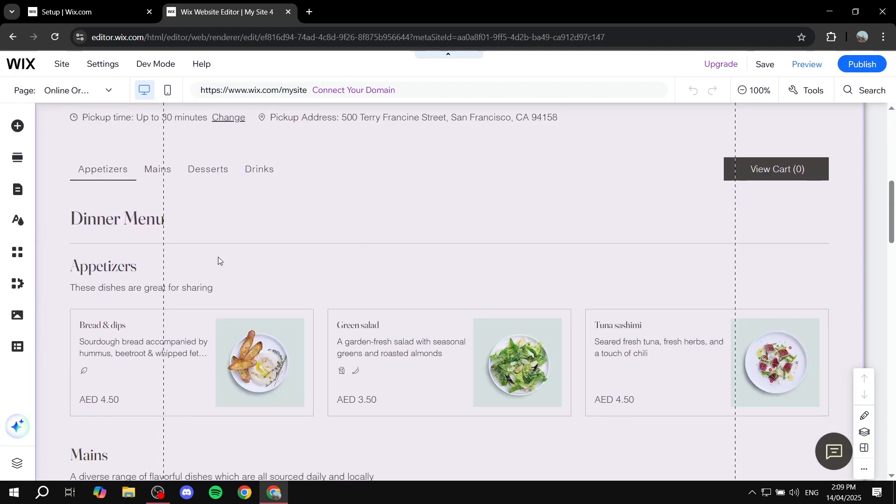
scroll(233, 262, down, 3)
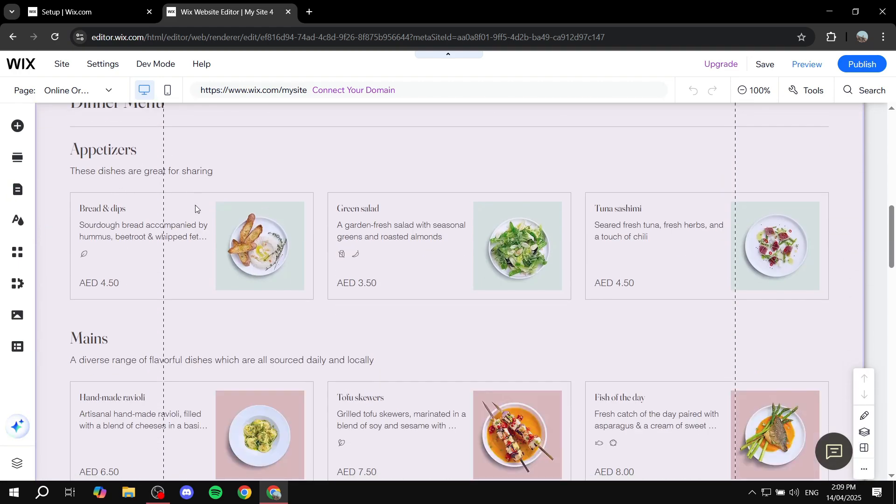
scroll(205, 207, down, 4)
scroll(209, 221, down, 4)
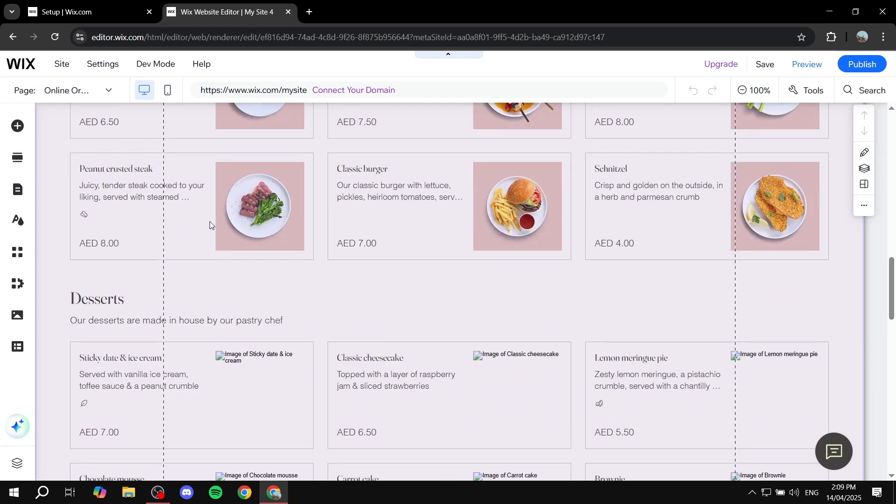
scroll(578, 215, up, 7)
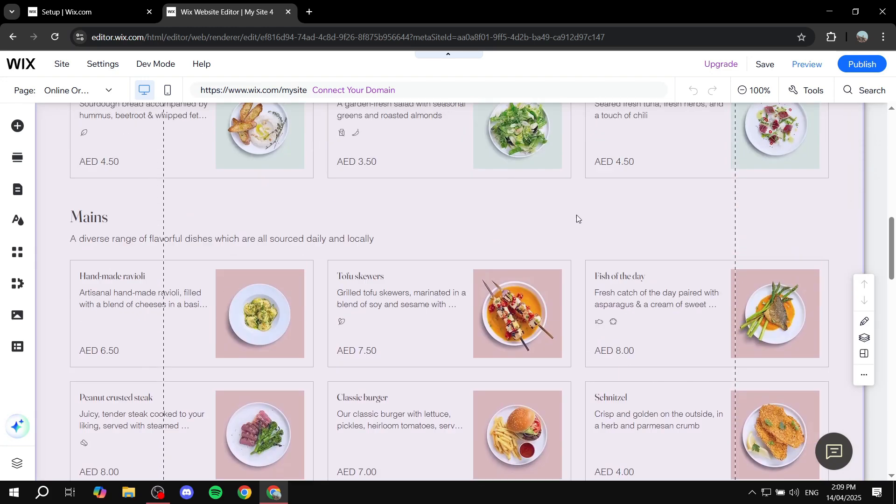
scroll(537, 227, up, 4)
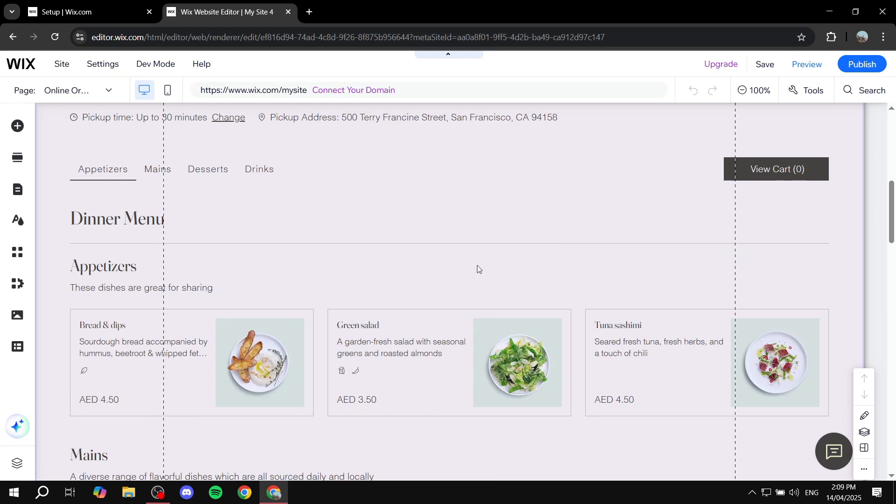
scroll(422, 263, up, 4)
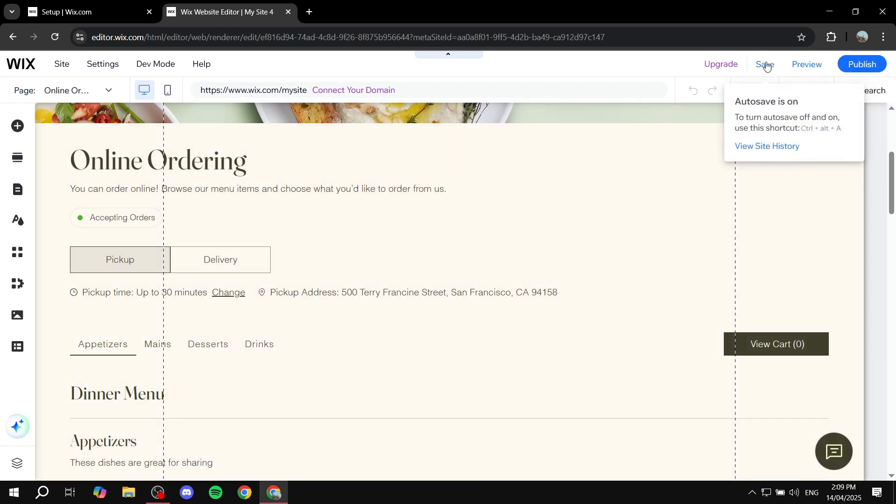
Start saving the site, dismiss the domain choice without picking one, and close the site editor.
click(766, 63)
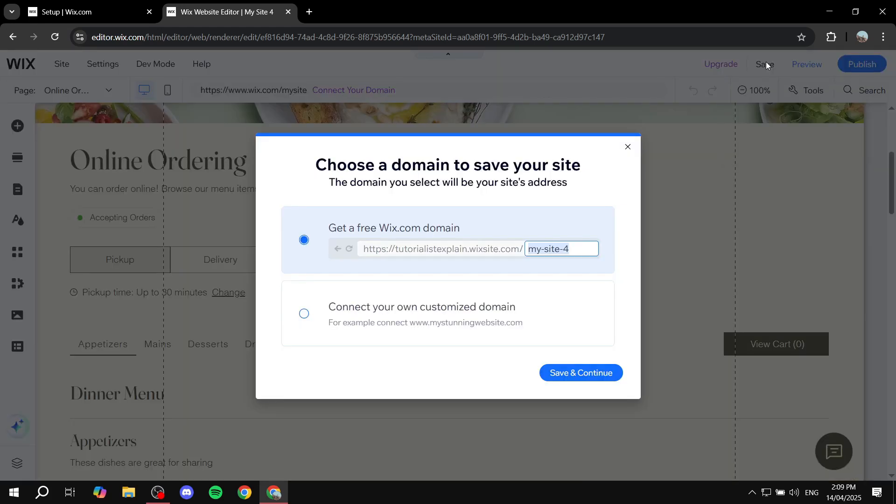
click(628, 146)
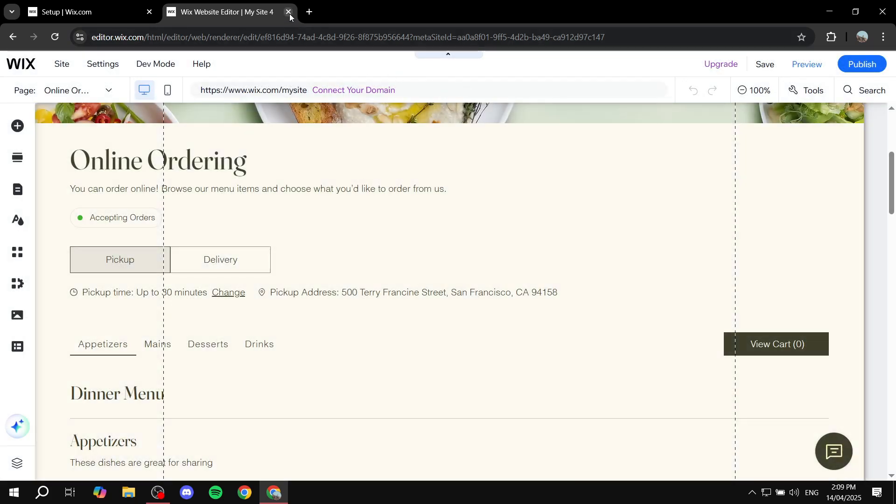
click(289, 12)
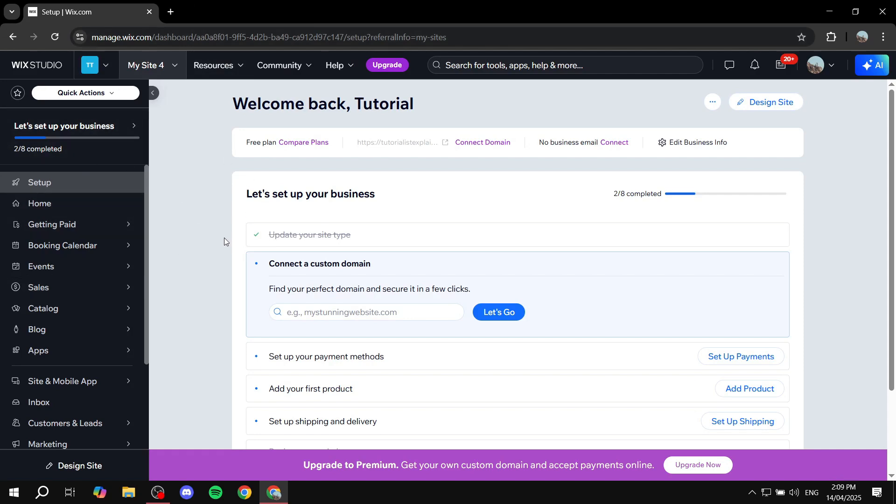
Reload the site dashboard and open the Restaurant Menus (New) page of the catalog.
click(55, 37)
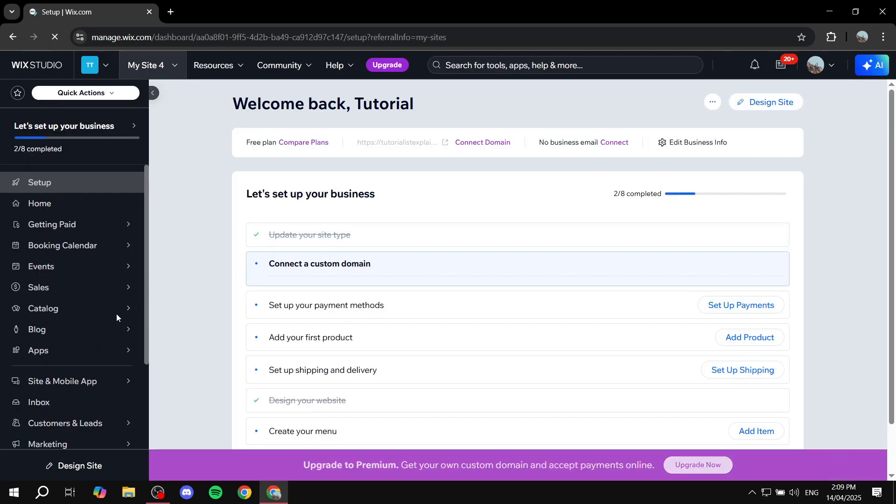
mouse_move(114, 317)
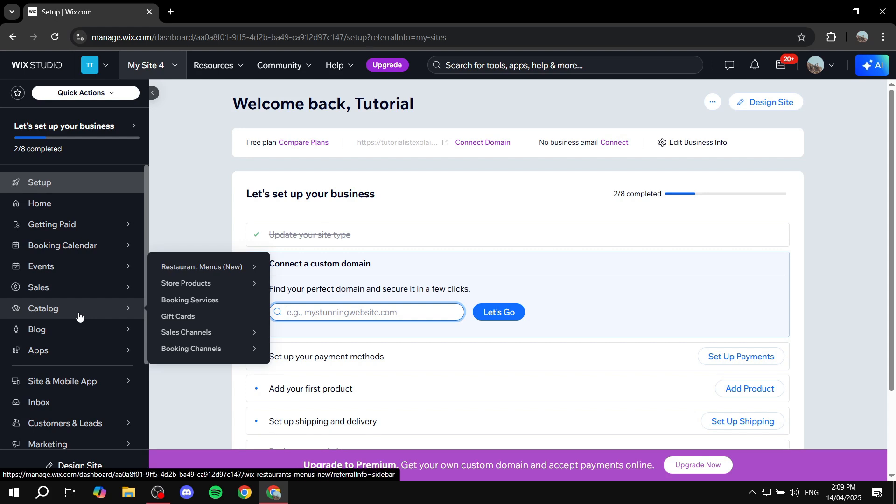
mouse_move(202, 271)
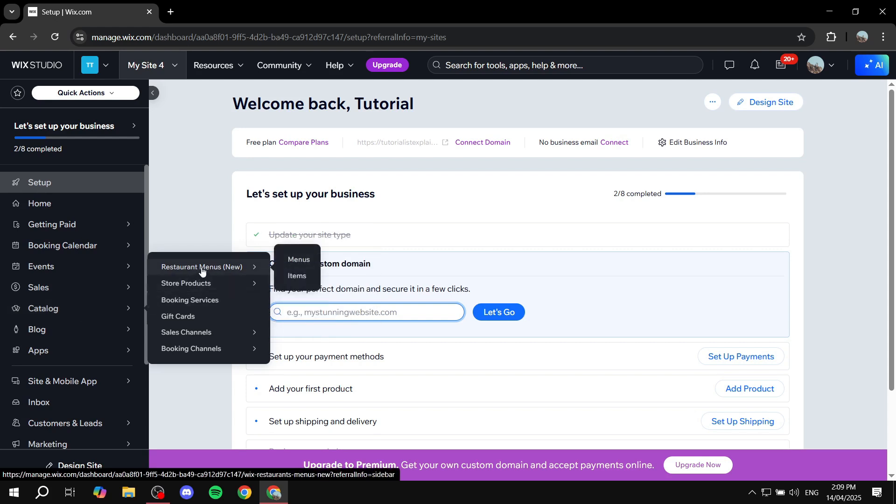
click(217, 271)
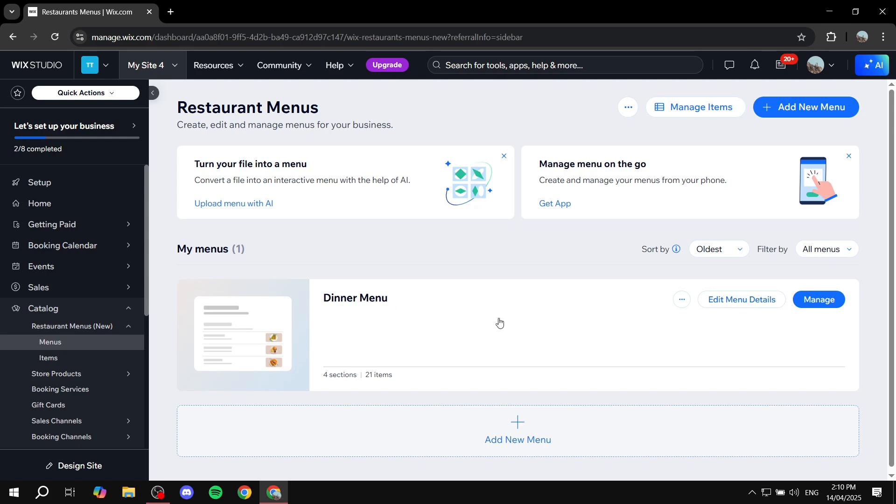
Examine the Dinner Menu's details, its sections and items, and the additional actions available for it, without changing anything.
click(754, 306)
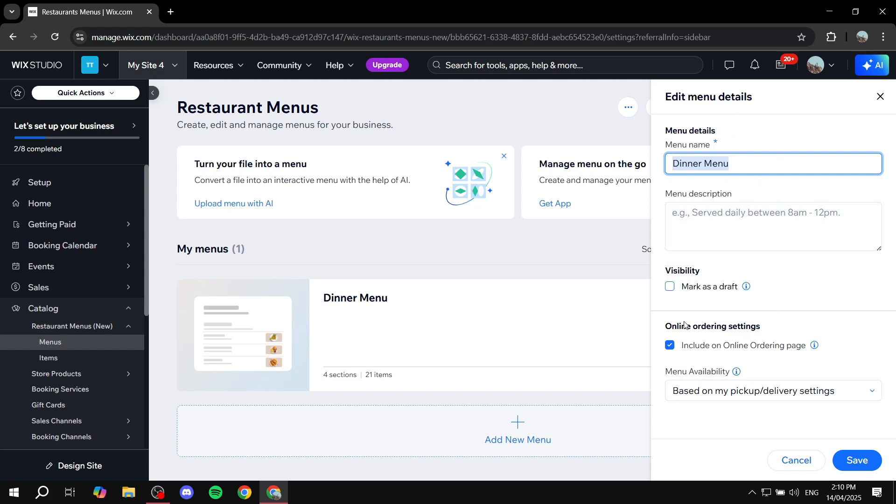
click(801, 465)
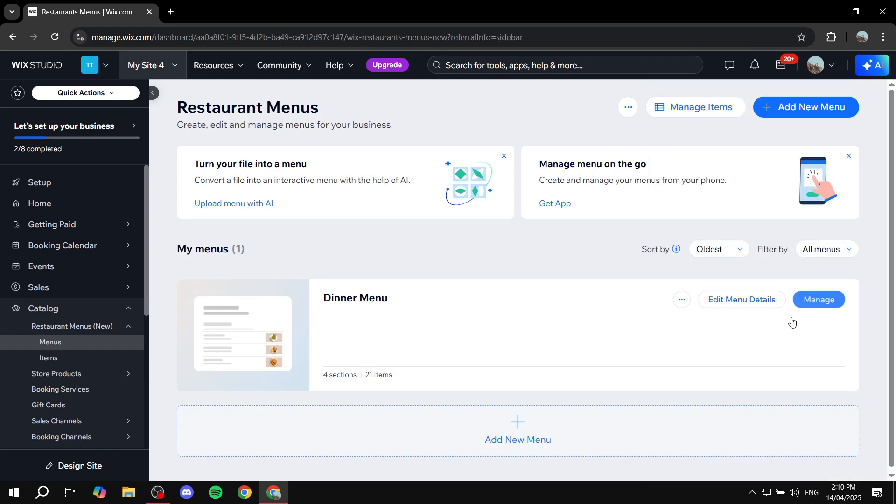
click(817, 301)
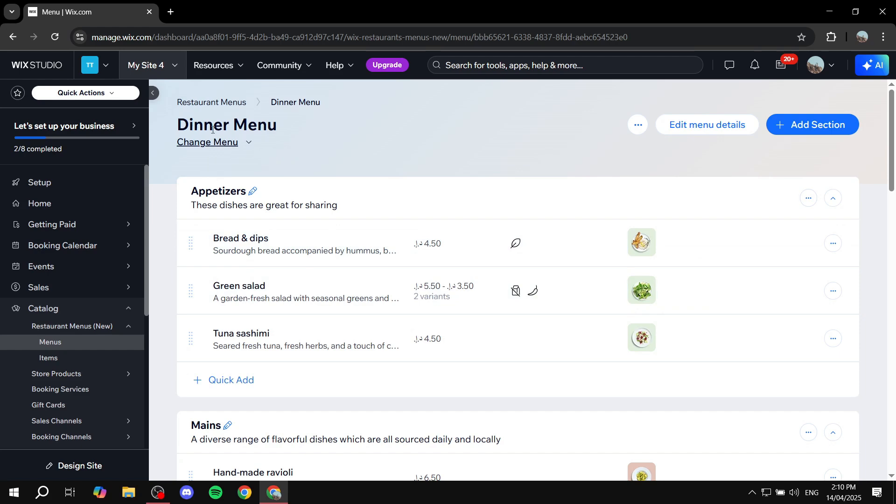
click(235, 104)
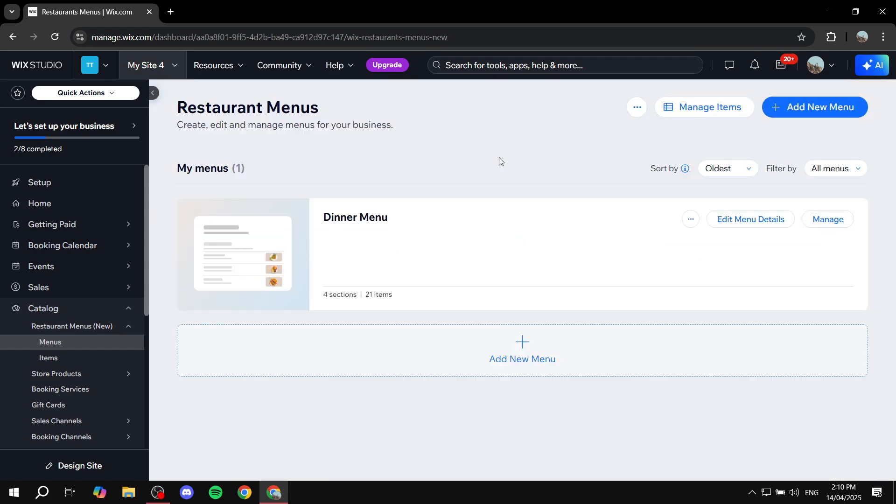
click(682, 301)
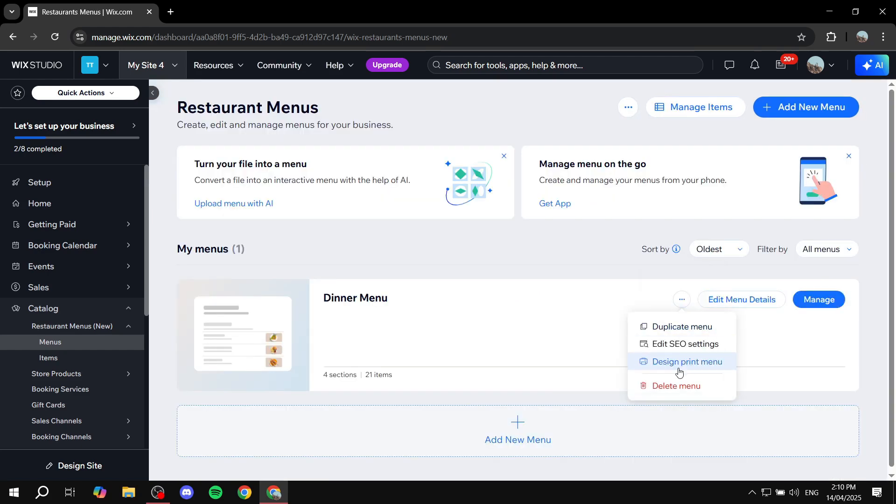
Delete the Dinner Menu, including the items that belong to it.
click(663, 385)
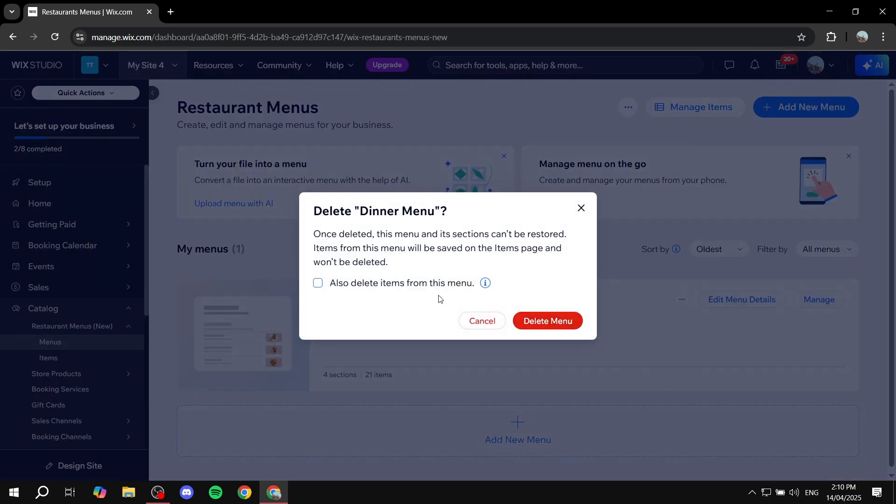
click(428, 284)
click(564, 322)
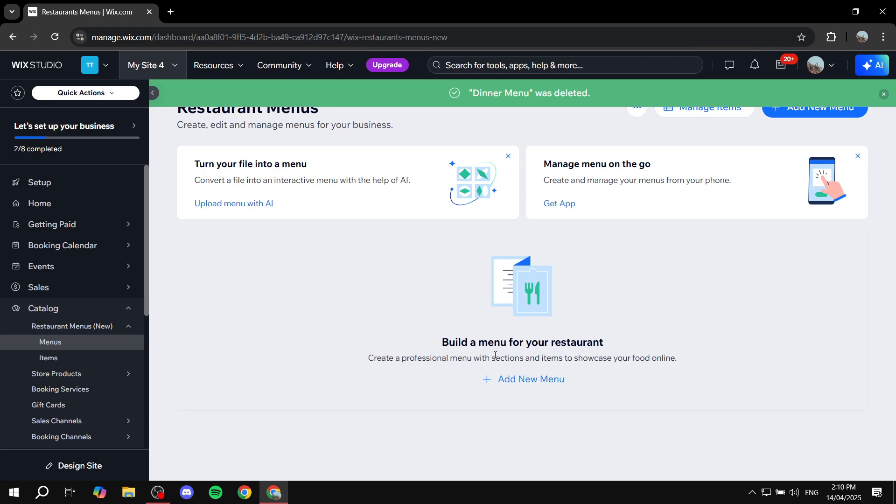
drag(438, 346, 685, 342)
click(685, 343)
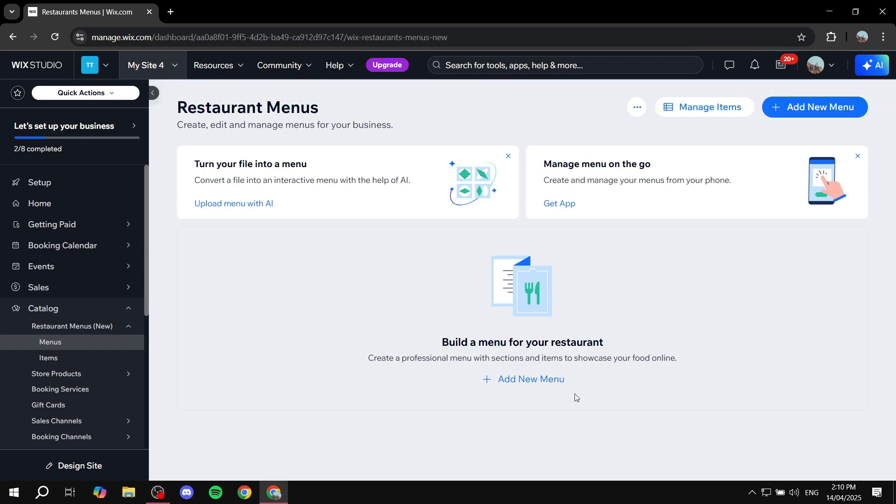
Add a new menu named Test Menu, leave its description empty, and save it.
click(547, 381)
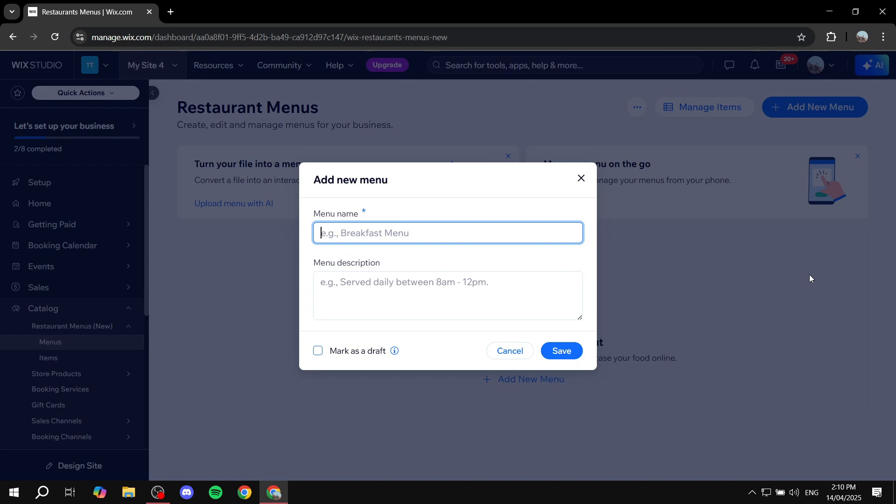
text(Test Menu)
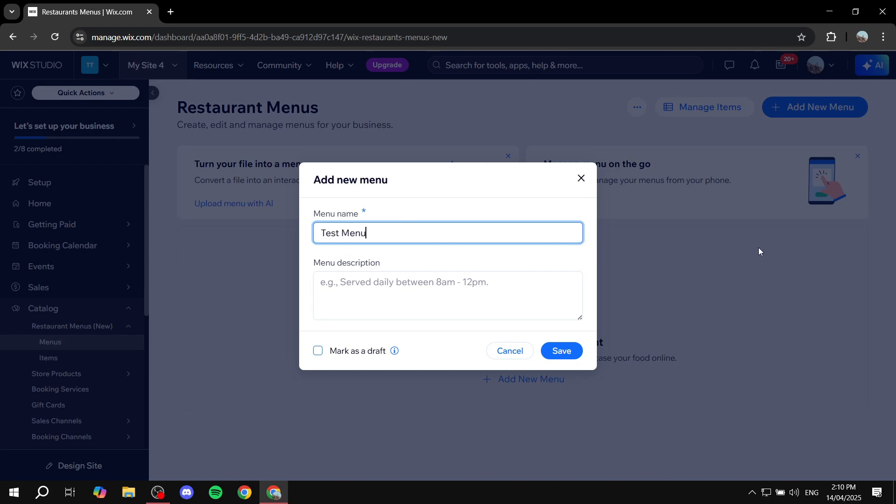
click(514, 287)
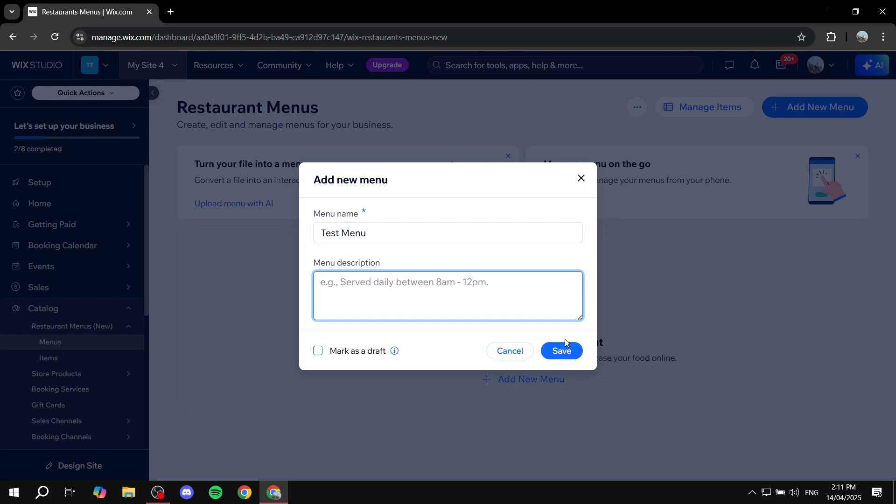
click(568, 353)
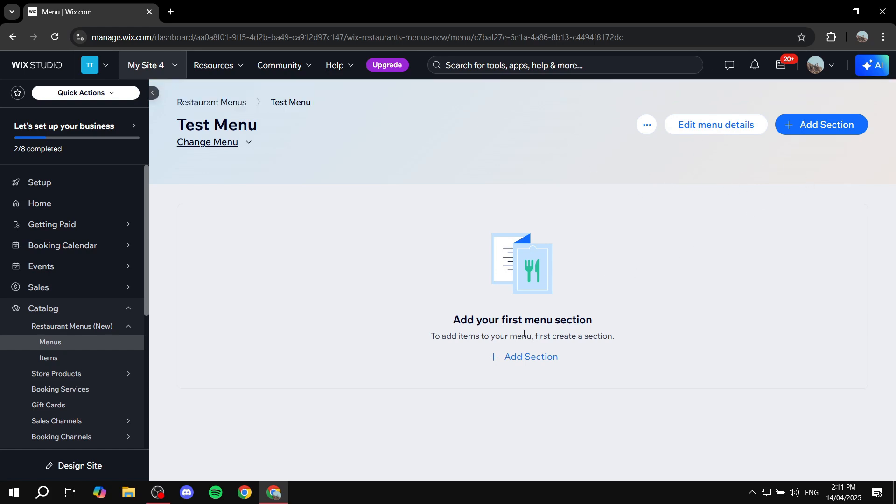
Add a first section named Breakfast to the Test Menu and save it.
click(536, 364)
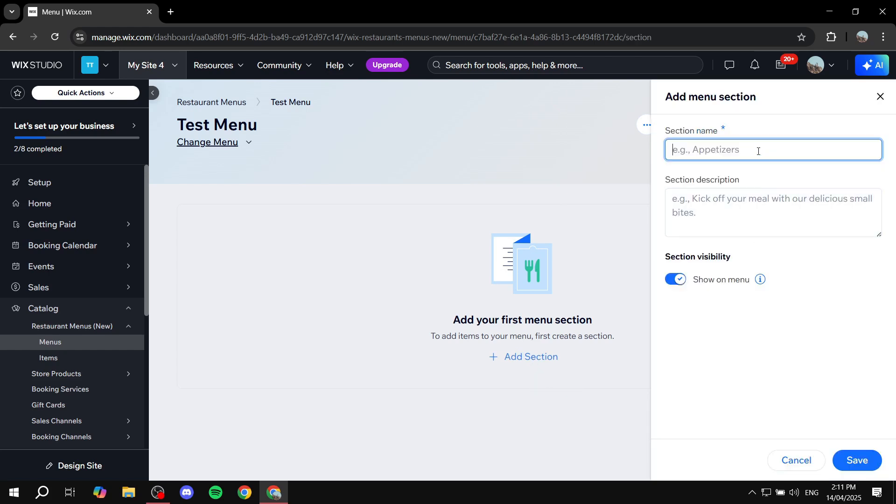
text(Breaks)
key(BackSpace)
text(fast)
click(860, 460)
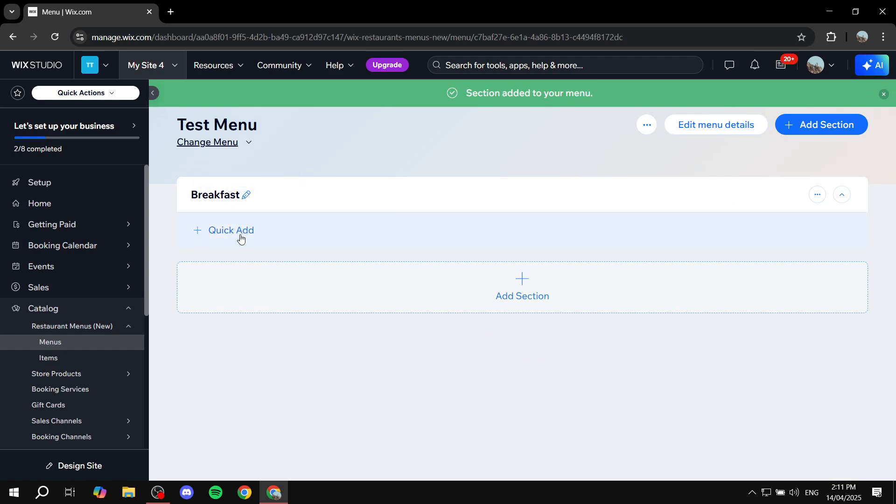
Add a second section named Dinner to the Test Menu and save it.
click(456, 288)
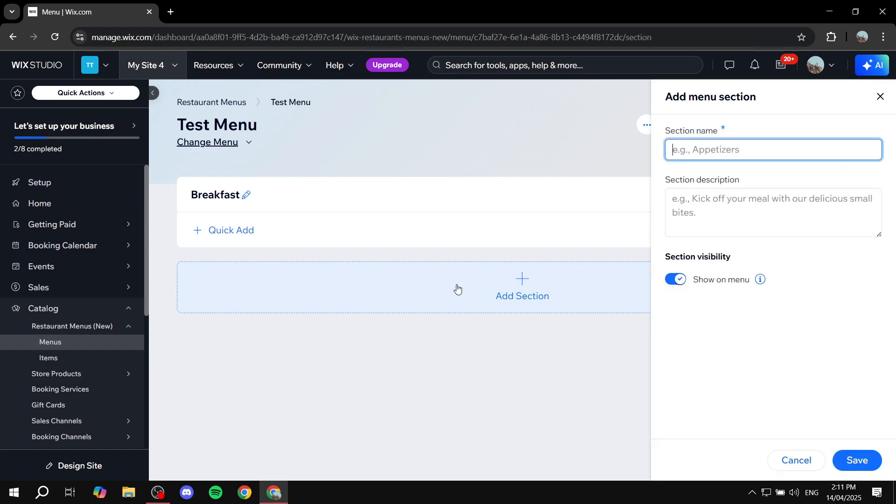
text(Dinner)
key(ctrl+a)
key(BackSpace)
text(Diinner)
click(852, 459)
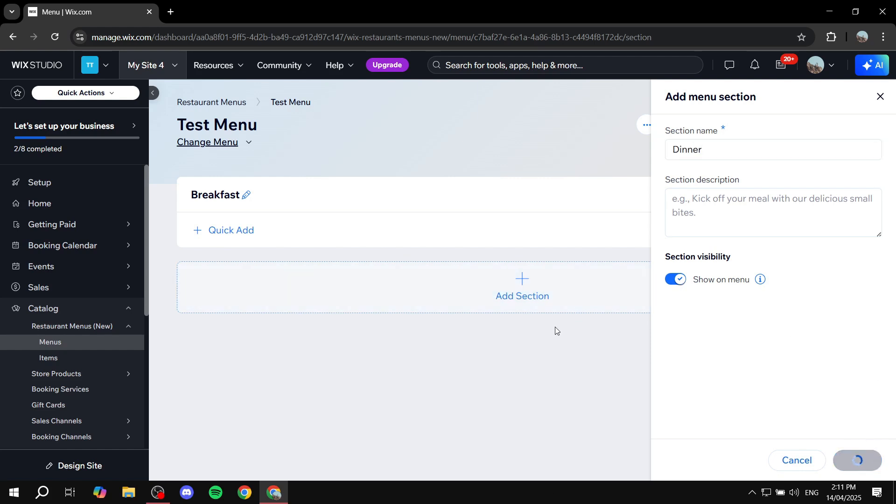
Add a third section named Desserts to the Test Menu and save it.
click(477, 357)
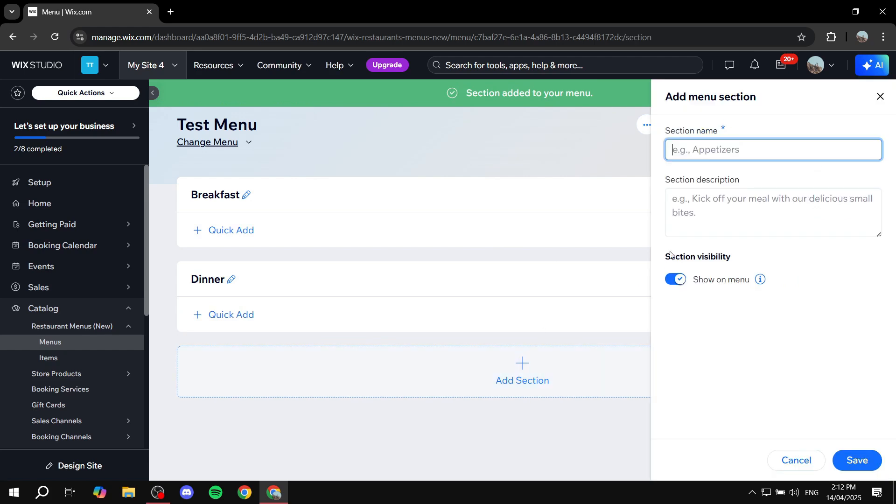
text(Desserts)
click(871, 464)
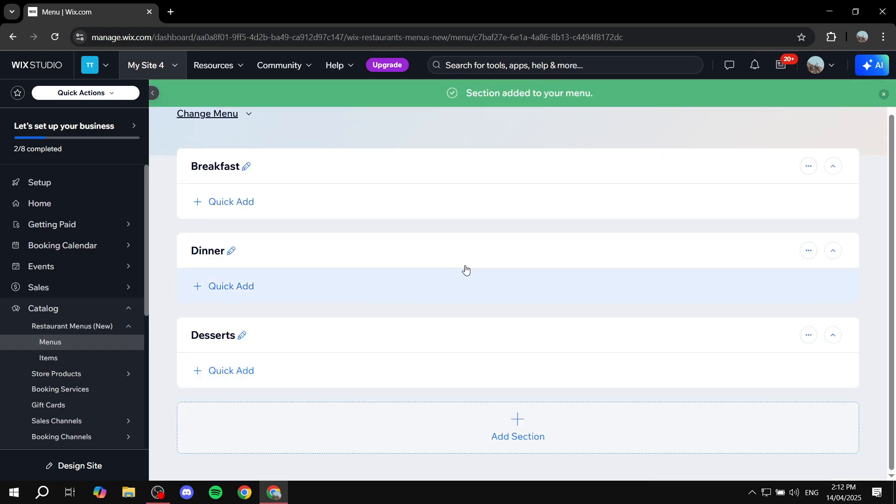
Quick-add an item named Waffles to the Breakfast section.
click(232, 202)
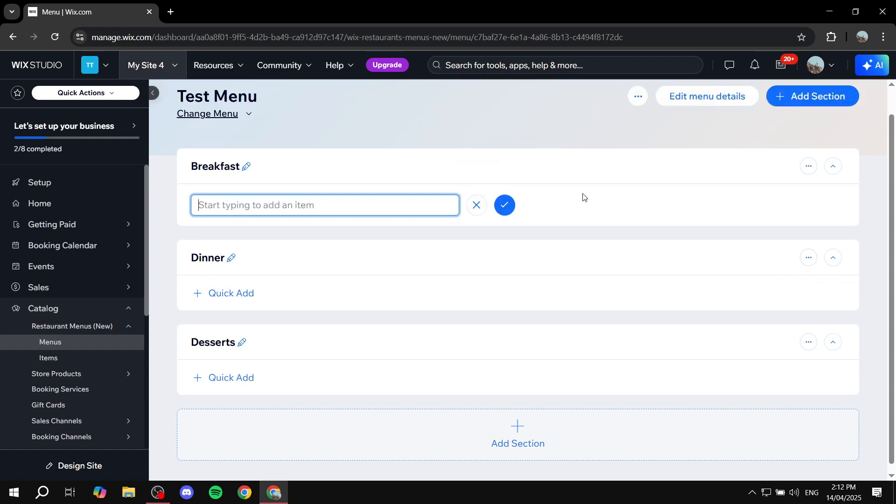
text(Waffles)
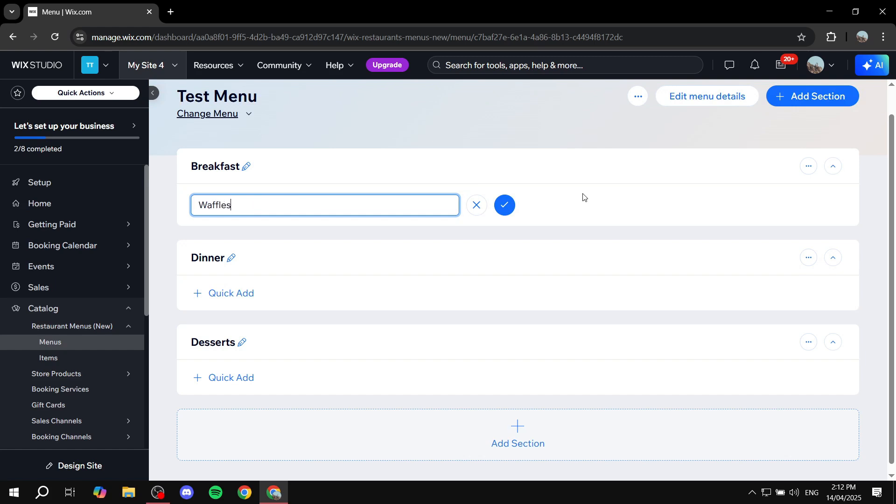
click(505, 206)
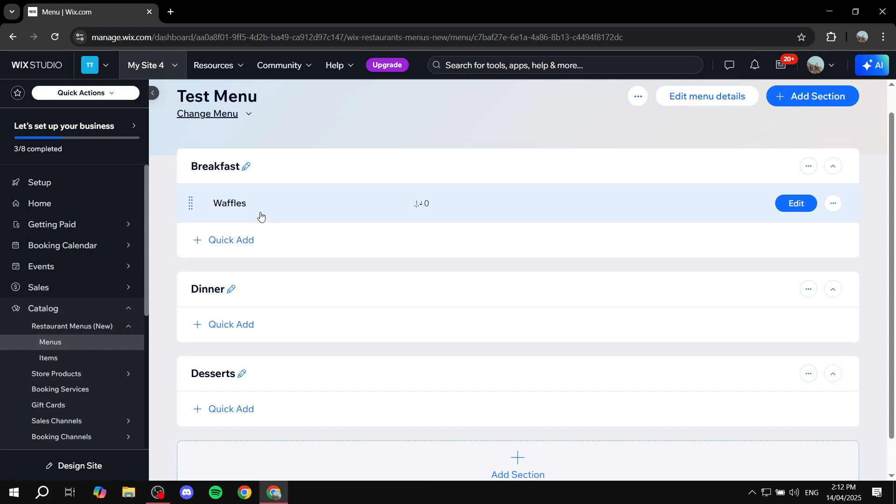
Open the Waffles item's details and set its price to AED 10.
click(238, 206)
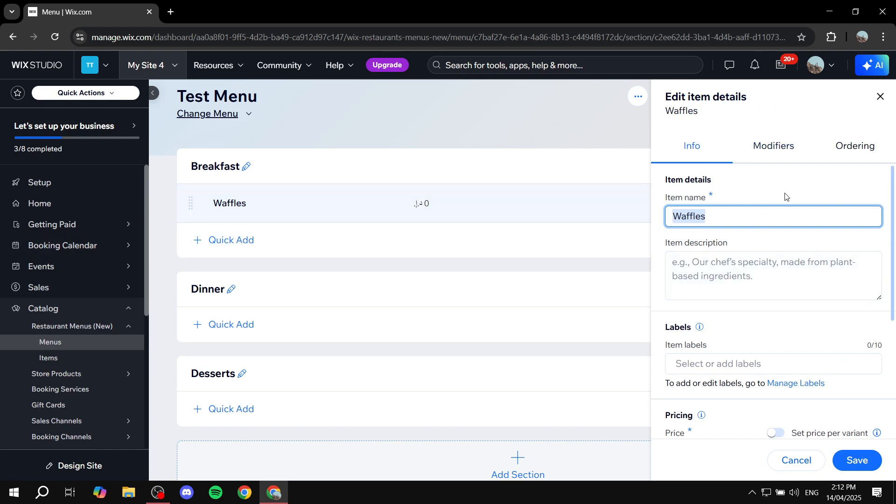
click(770, 185)
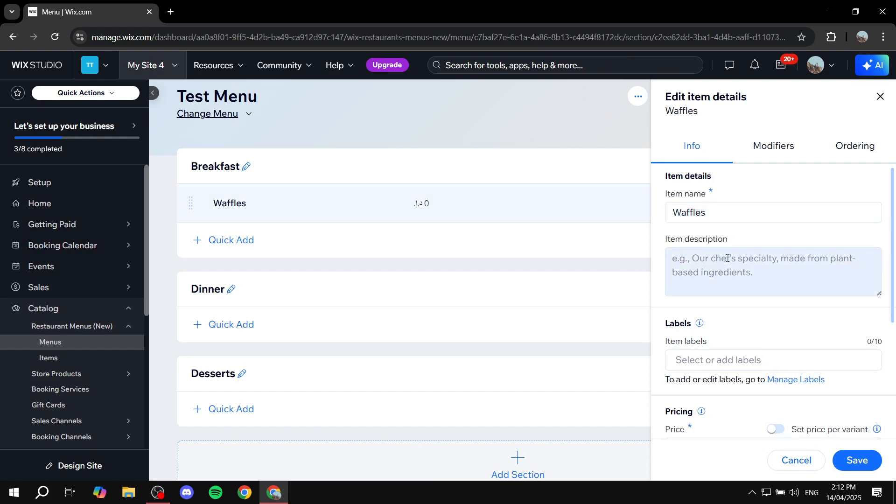
scroll(733, 261, down, 3)
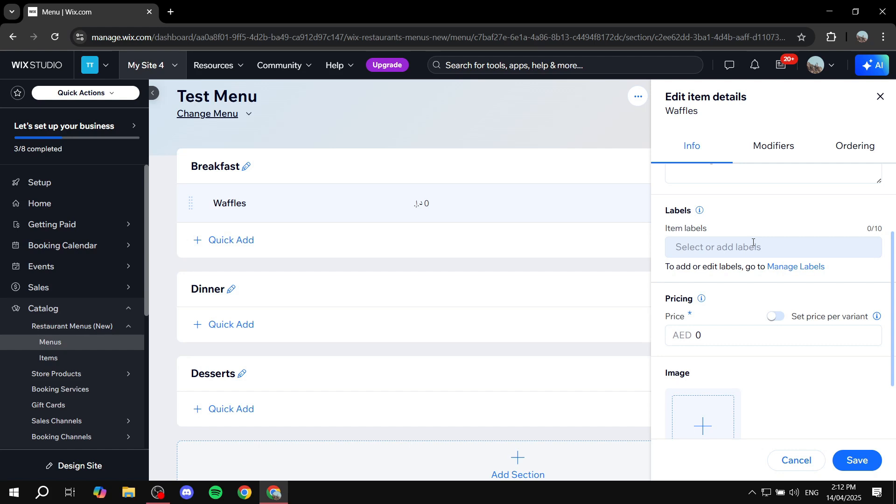
scroll(753, 242, down, 1)
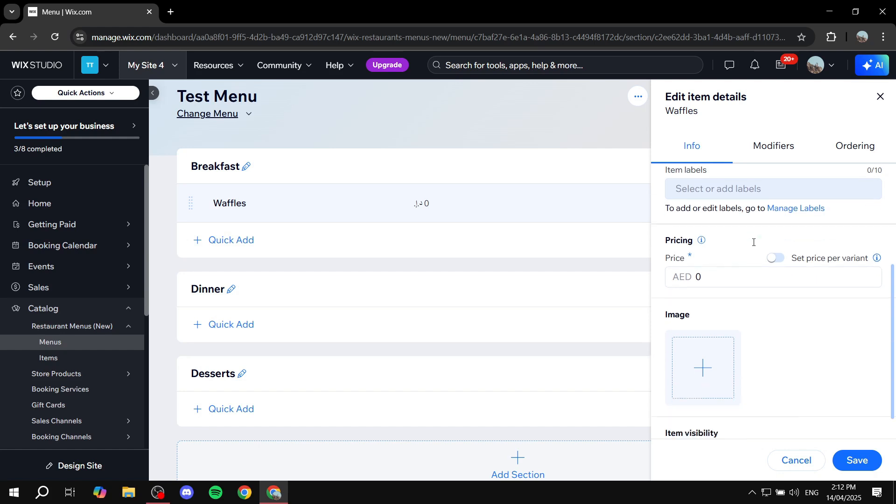
click(709, 281)
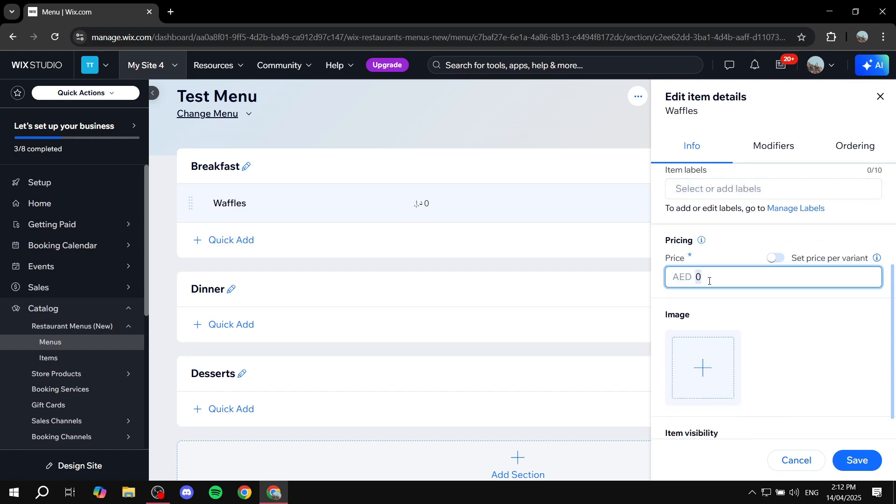
text(10)
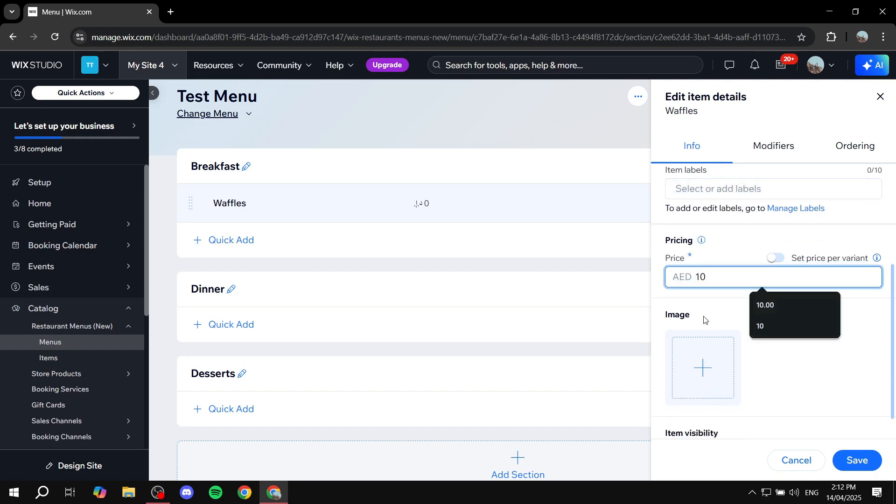
click(699, 300)
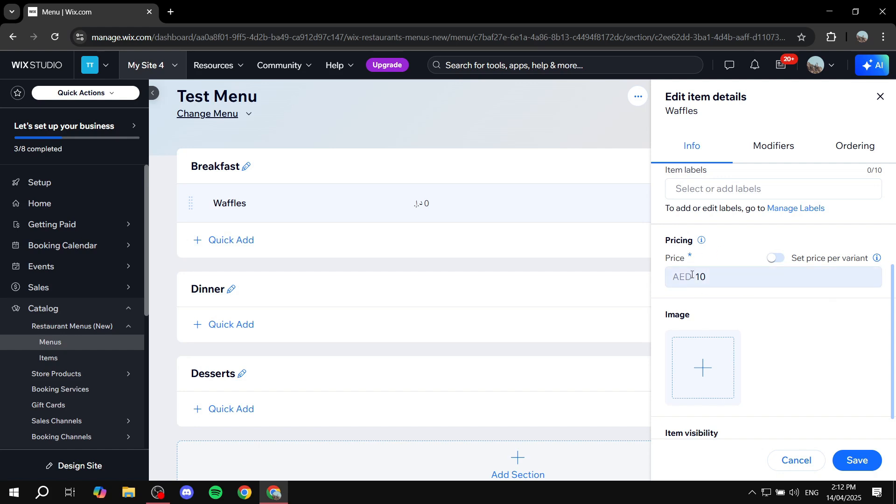
click(692, 275)
click(689, 301)
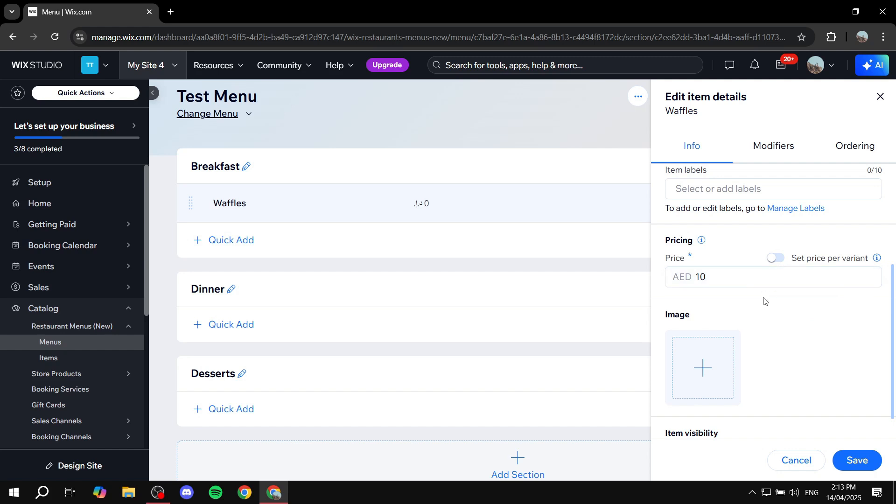
Turn on per-variant pricing for Waffles, look through the available variants without choosing one, and turn it off again.
click(775, 258)
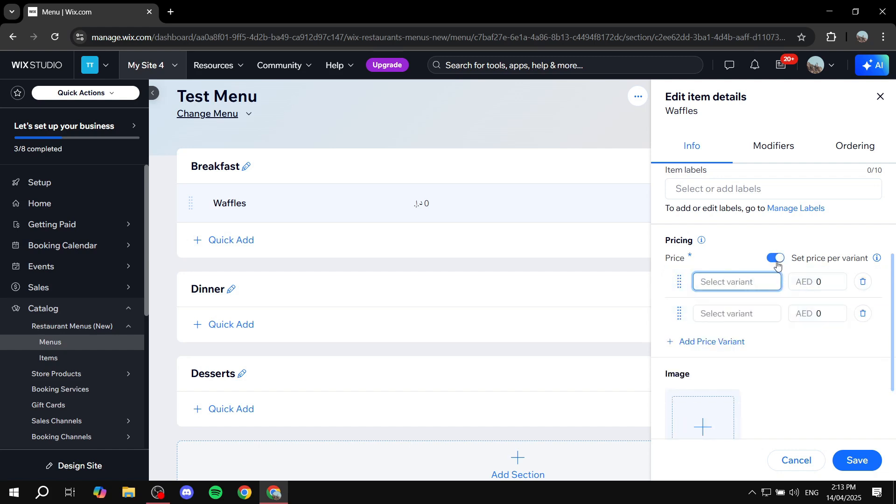
click(735, 281)
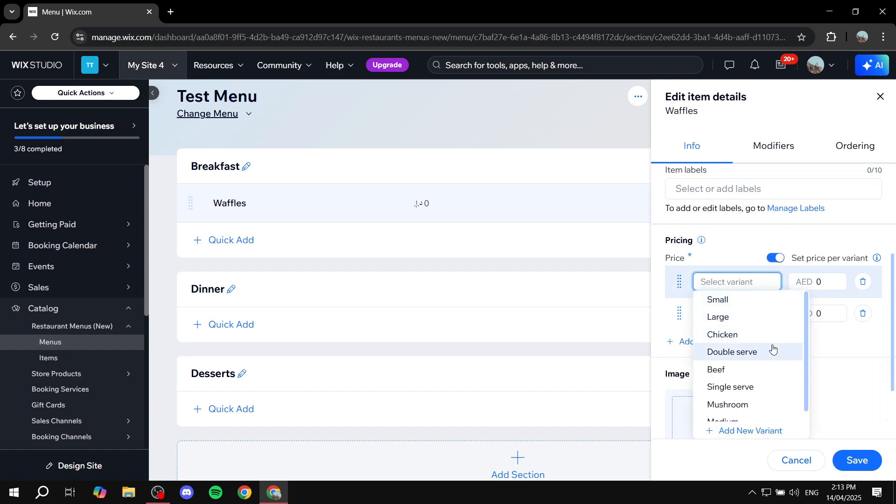
scroll(774, 348, down, 1)
scroll(754, 303, up, 1)
scroll(742, 394, down, 1)
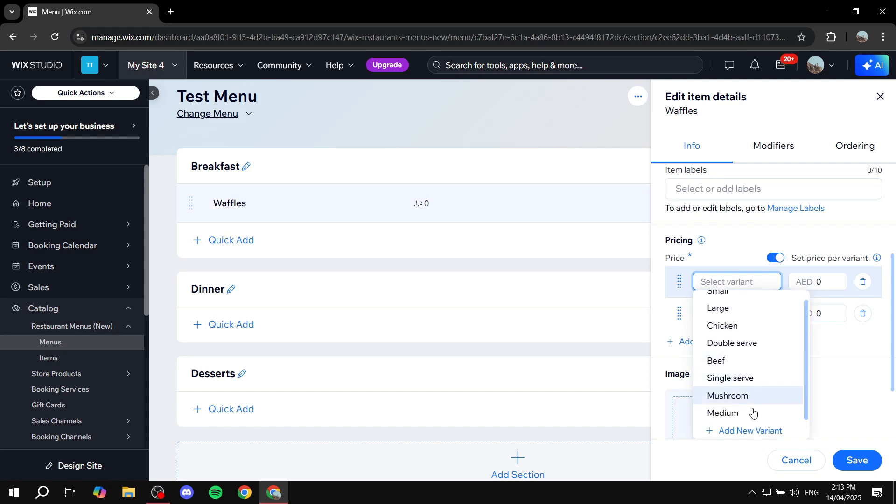
click(776, 258)
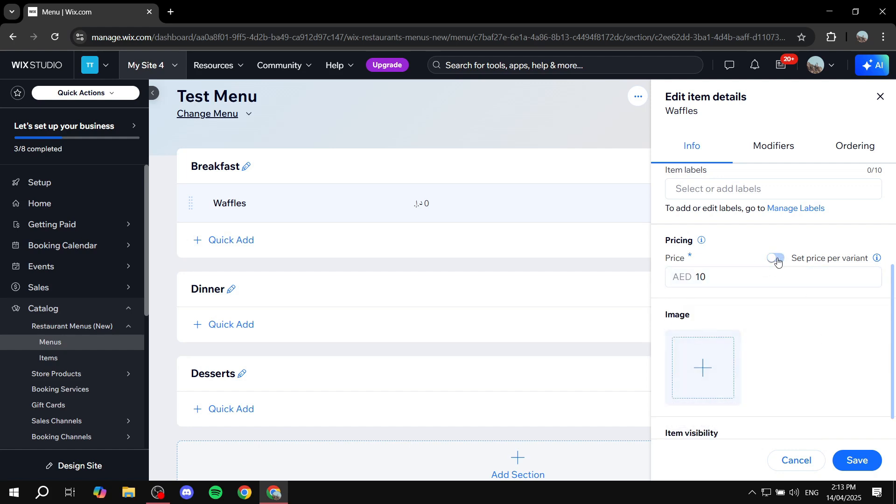
Add the site file Tutorial WBG.png as the image of the Waffles item.
scroll(746, 294, down, 1)
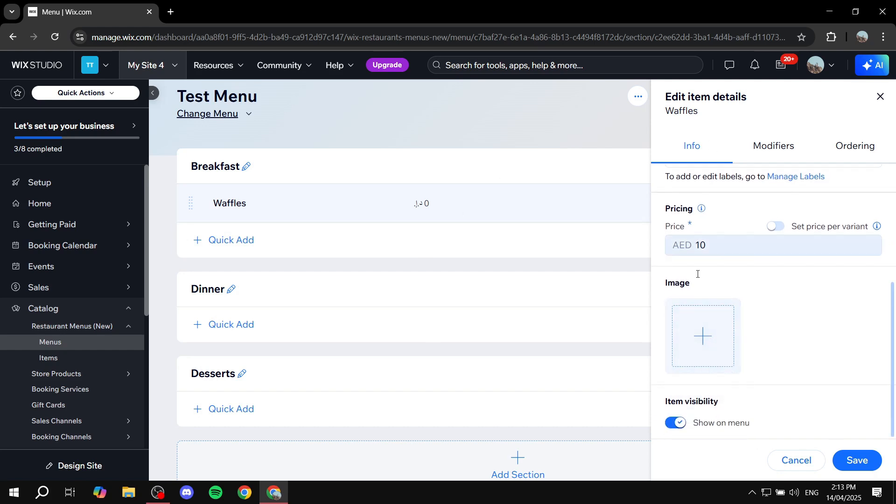
click(705, 340)
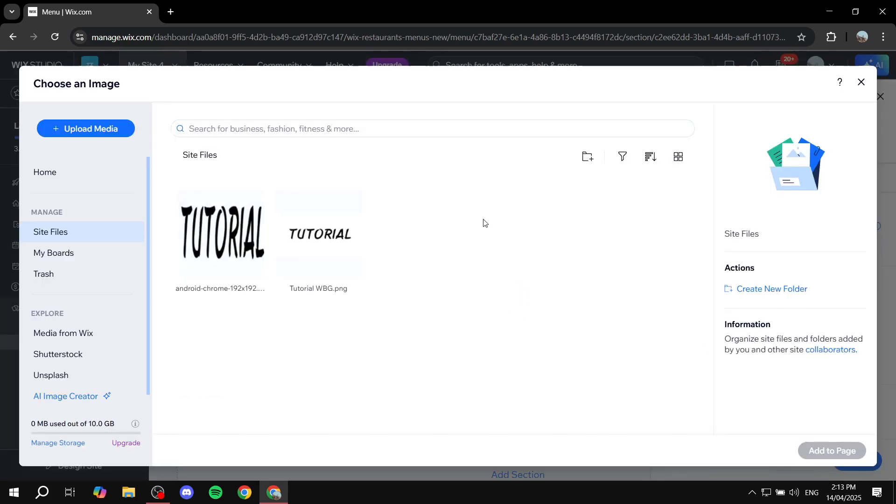
click(319, 236)
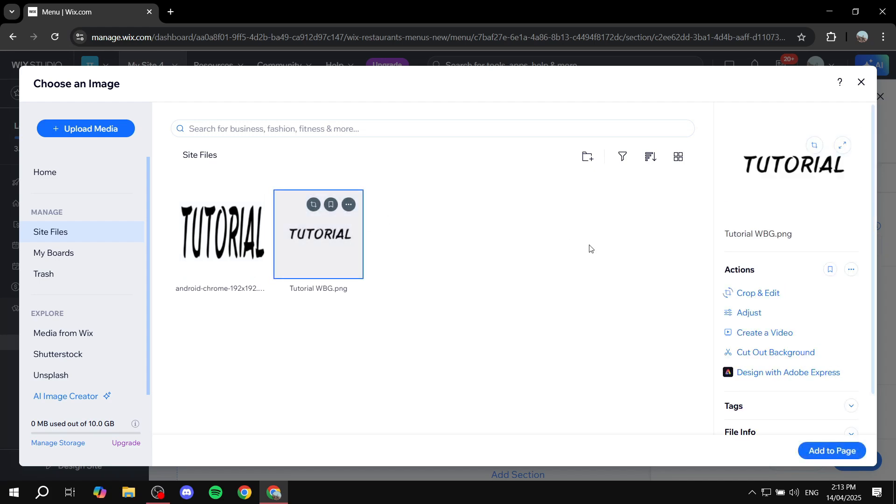
click(826, 450)
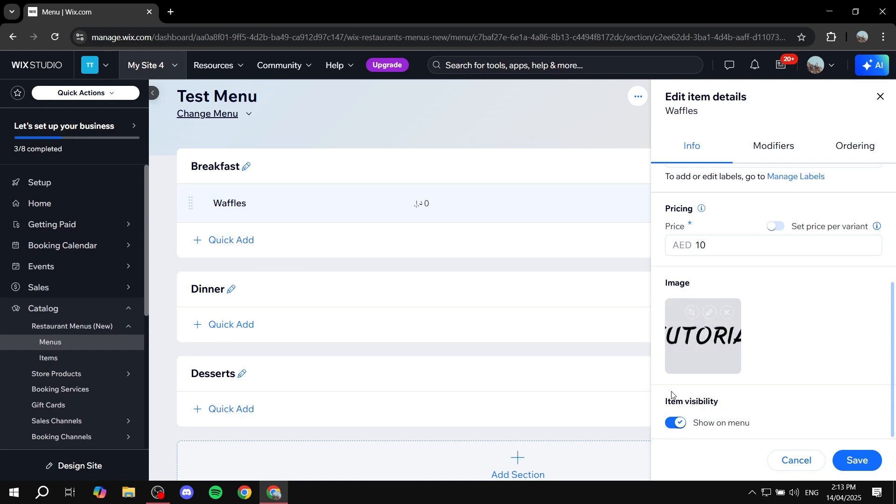
Review the Waffles item's modifiers and ordering settings without changing them, and save the item.
click(785, 149)
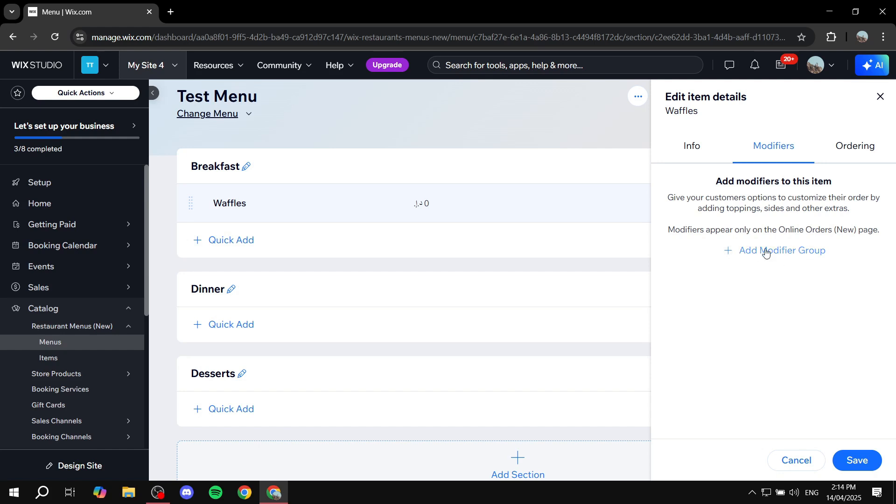
click(863, 150)
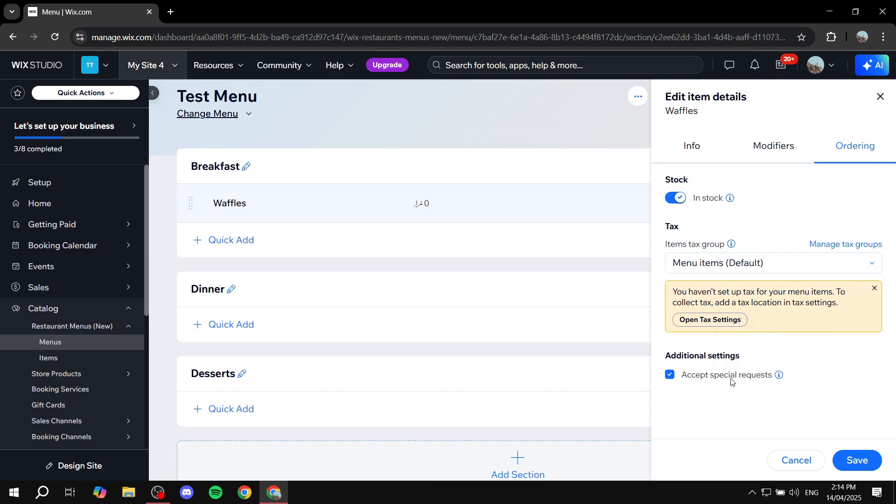
click(856, 460)
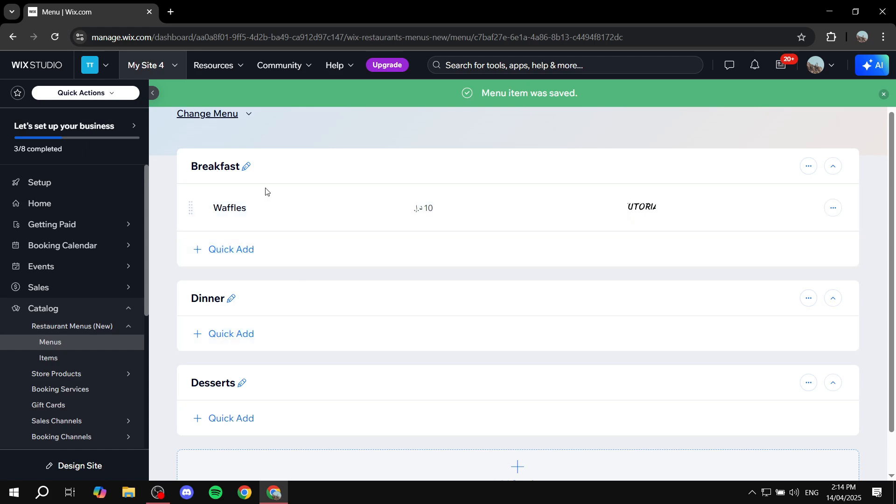
Add an item named Test 1 to the Dinner section of Test Menu.
drag(191, 208, 277, 260)
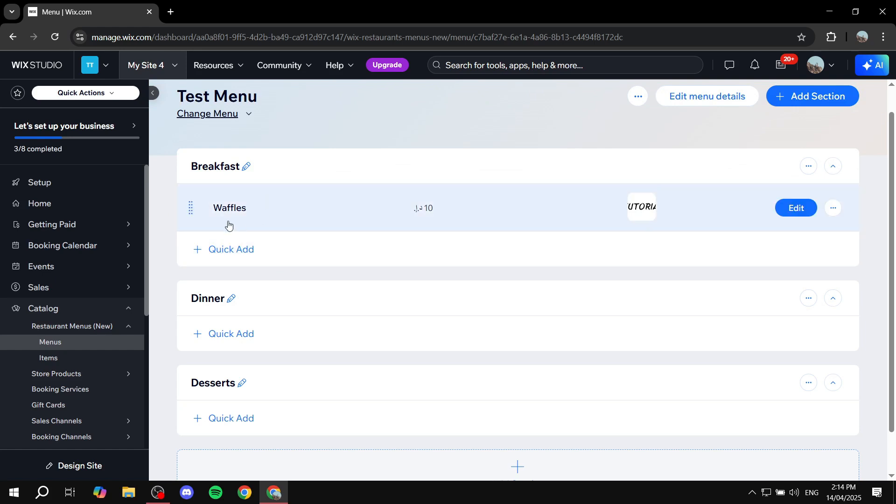
click(231, 333)
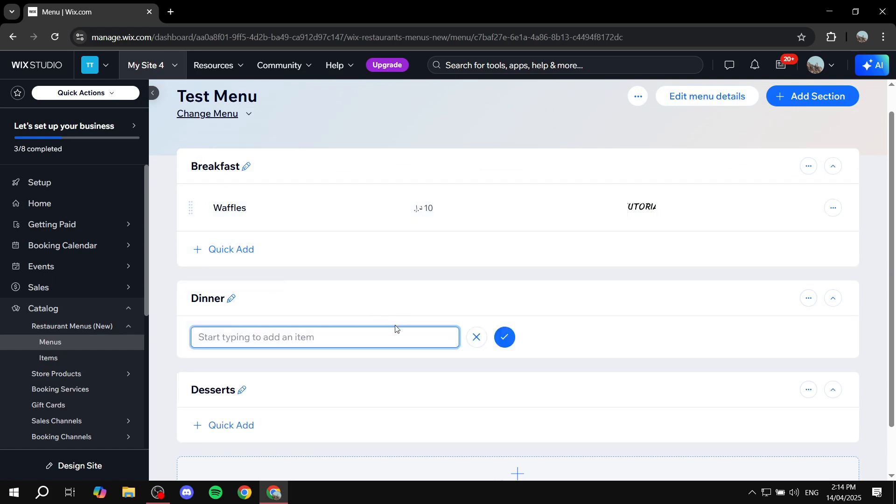
text(Test 1)
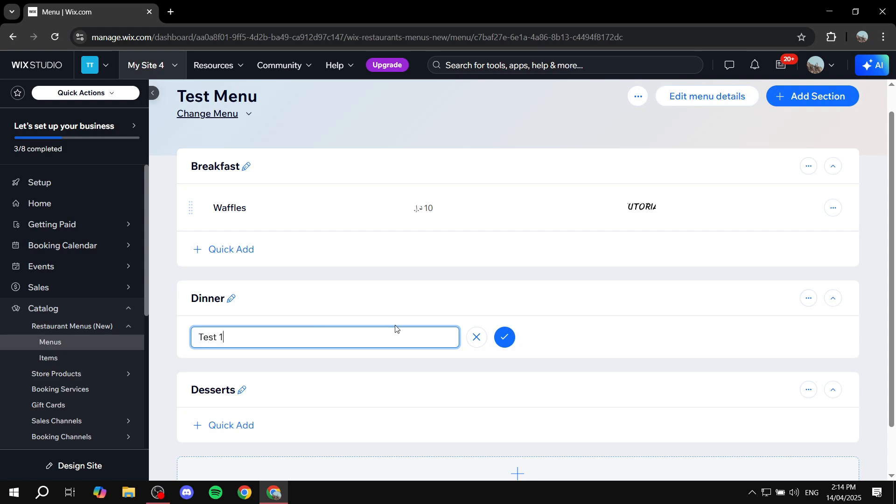
click(504, 336)
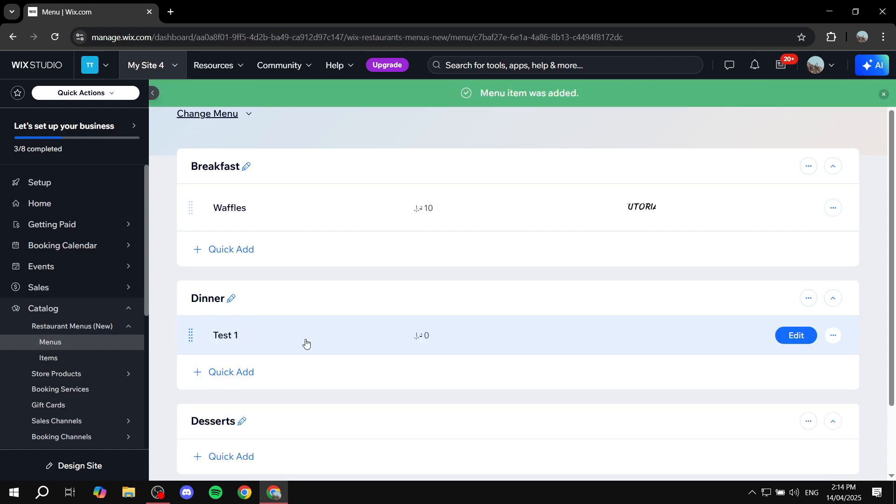
Set the Test 1 item's price to AED 20, give it the dark purple image, and save the item.
click(226, 343)
scroll(747, 252, down, 3)
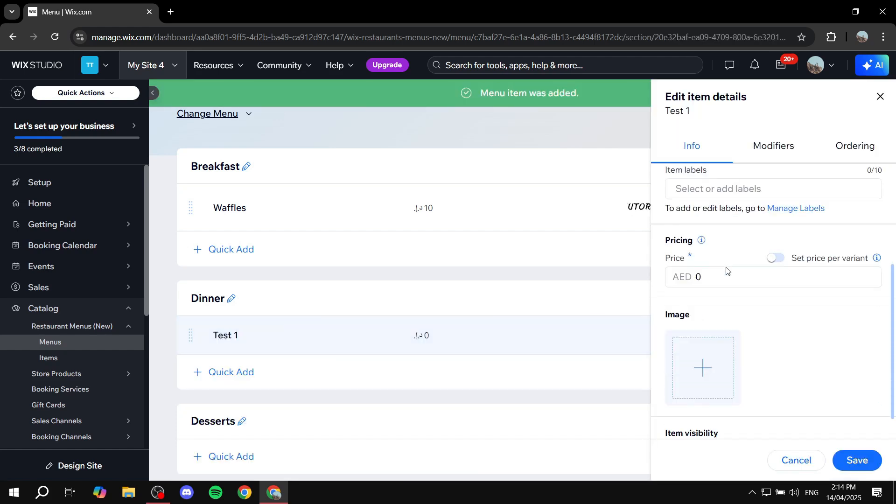
click(714, 275)
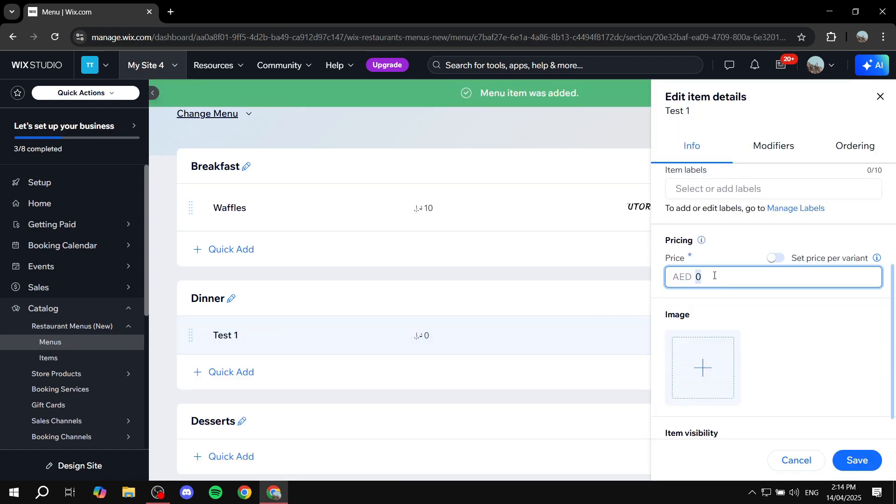
text(20)
click(682, 373)
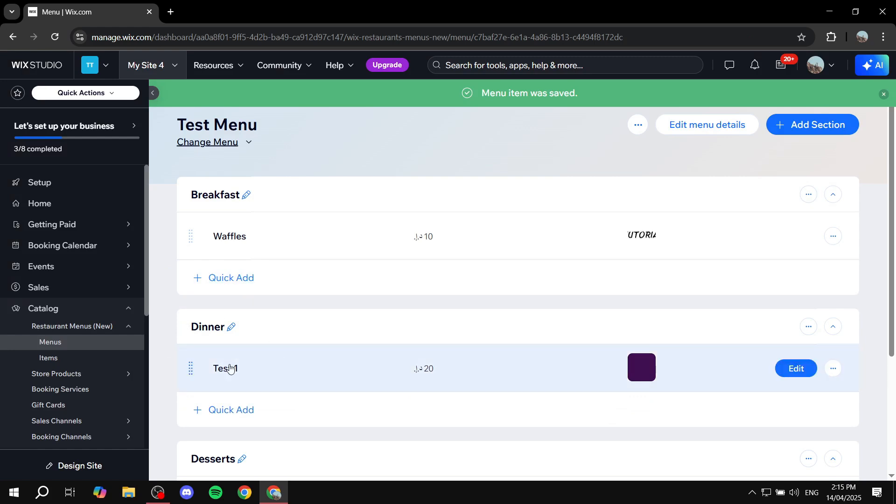
Review the Breakfast, Dinner and Desserts sections of Test Menu and return to the list of restaurant menus.
scroll(670, 340, down, 2)
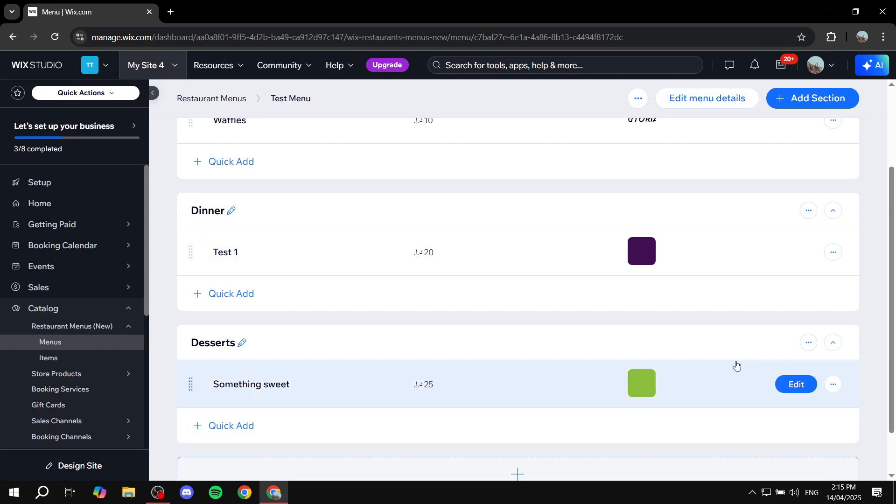
scroll(579, 327, up, 2)
scroll(636, 239, down, 1)
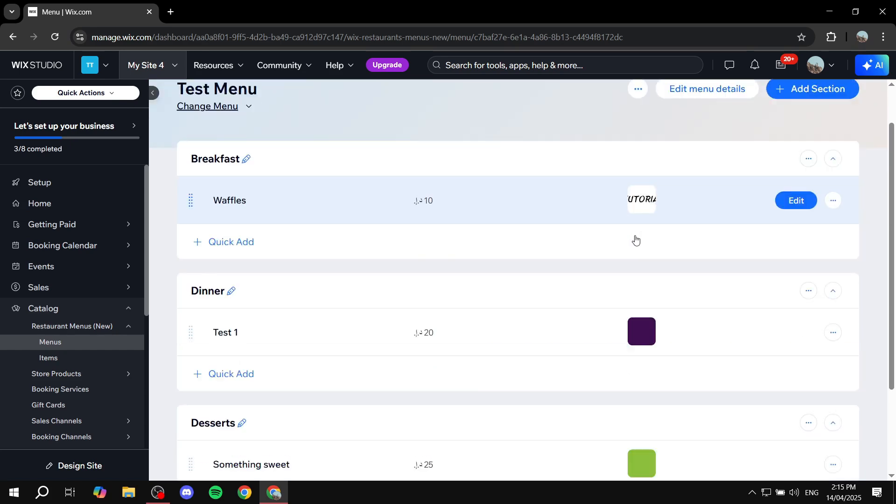
scroll(636, 248, down, 2)
scroll(691, 220, up, 3)
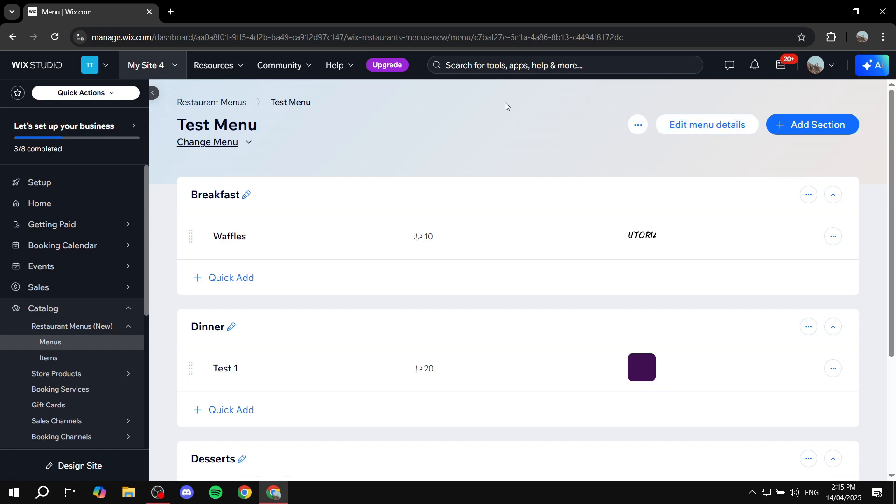
click(237, 101)
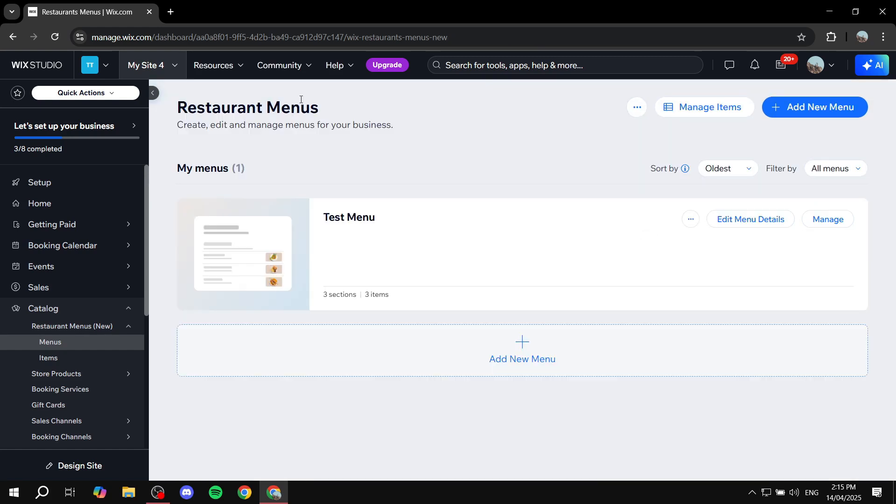
scroll(624, 333, down, 1)
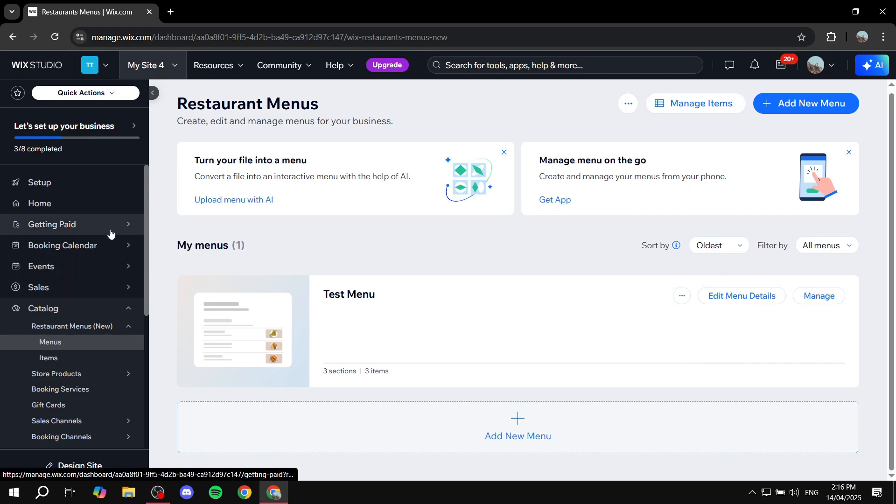
Open the site in the website editor from the dashboard home and go to the Online Orders (New) restaurant page.
click(95, 204)
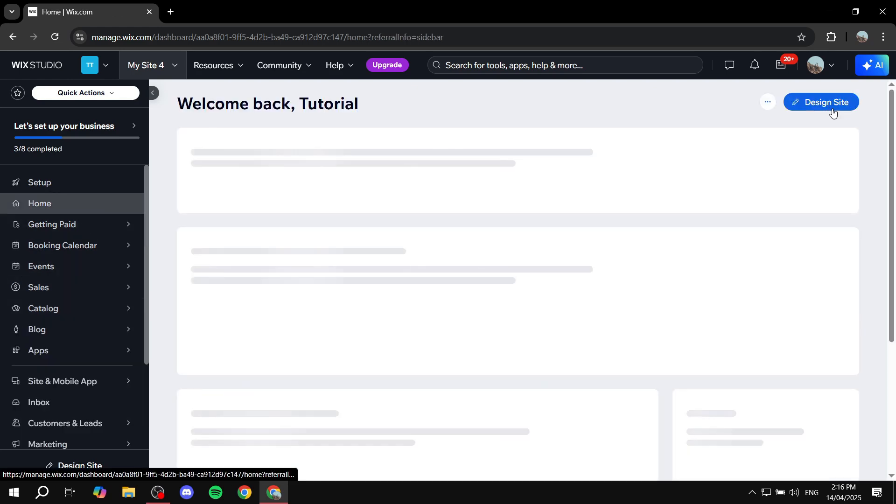
click(827, 104)
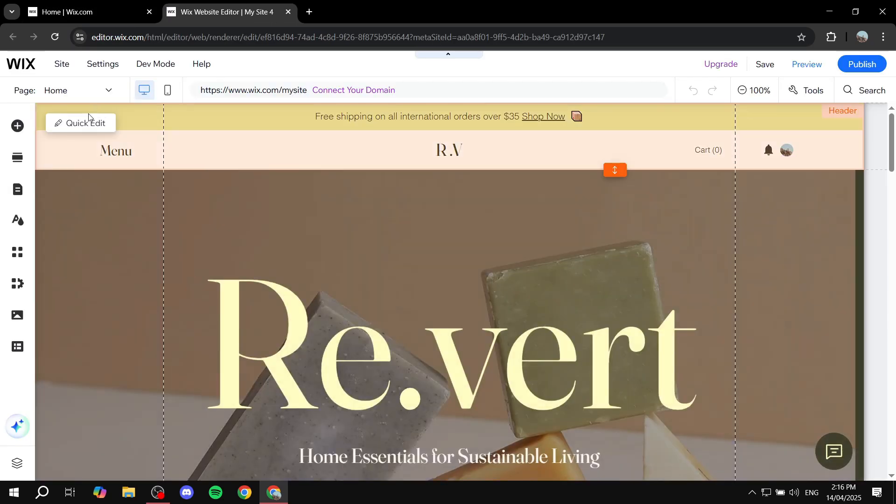
click(12, 191)
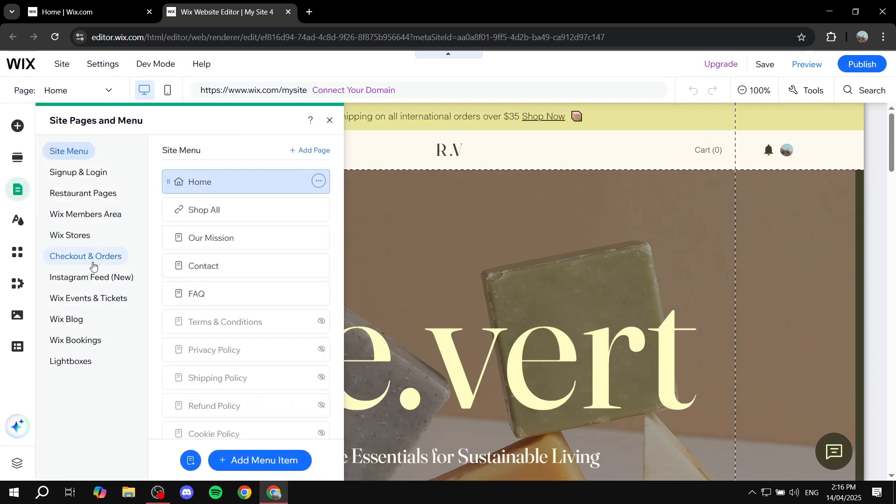
click(88, 195)
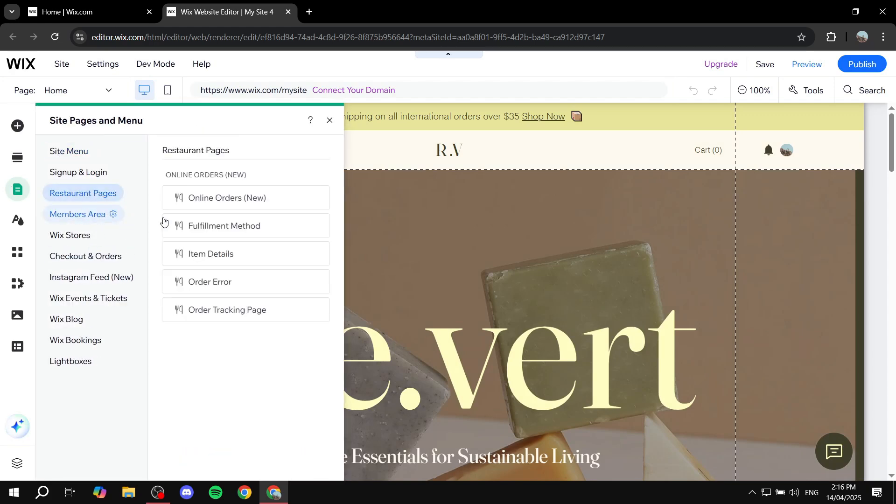
click(250, 200)
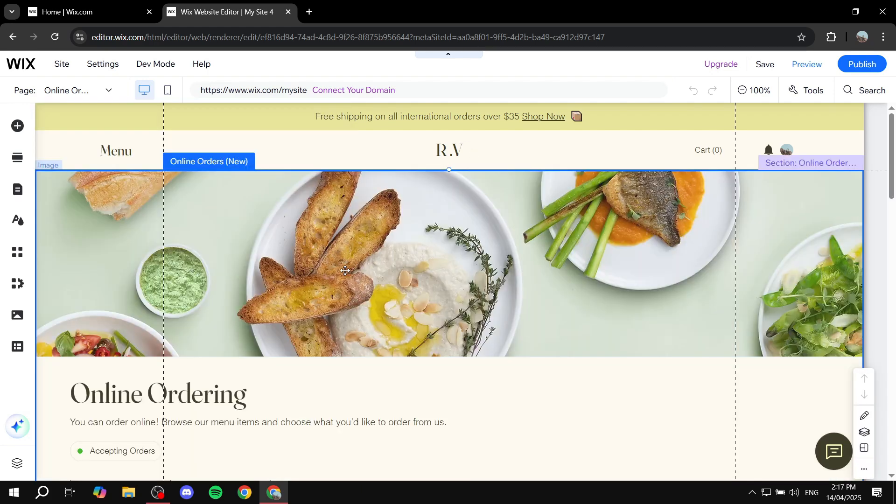
Examine how Test Menu's sections, item images and prices are laid out on the Online Orders page.
scroll(346, 285, down, 8)
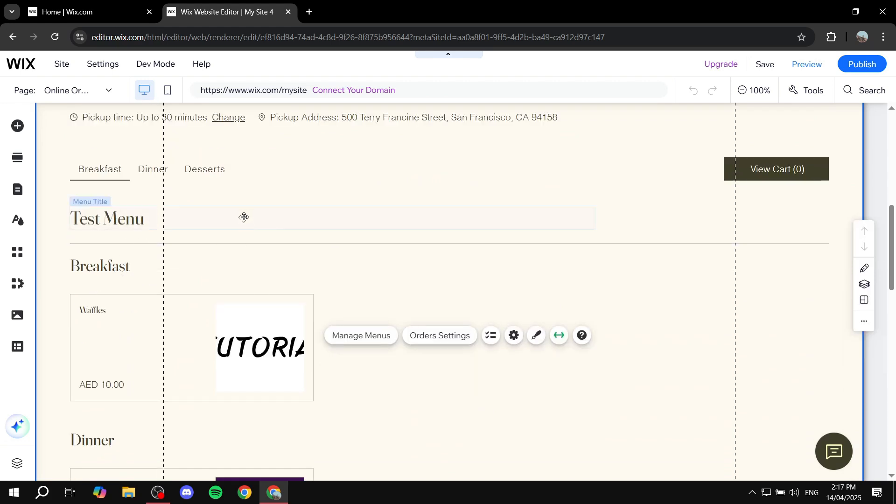
scroll(260, 316, down, 4)
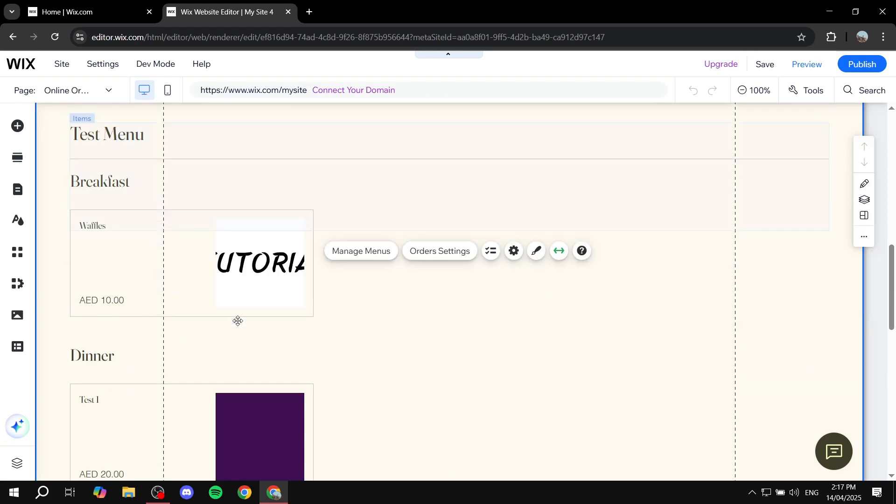
scroll(293, 293, down, 5)
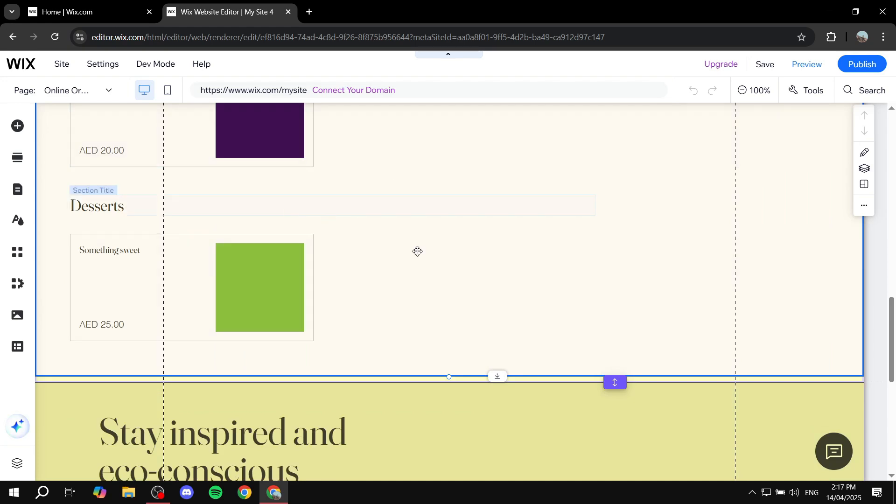
scroll(101, 266, up, 1)
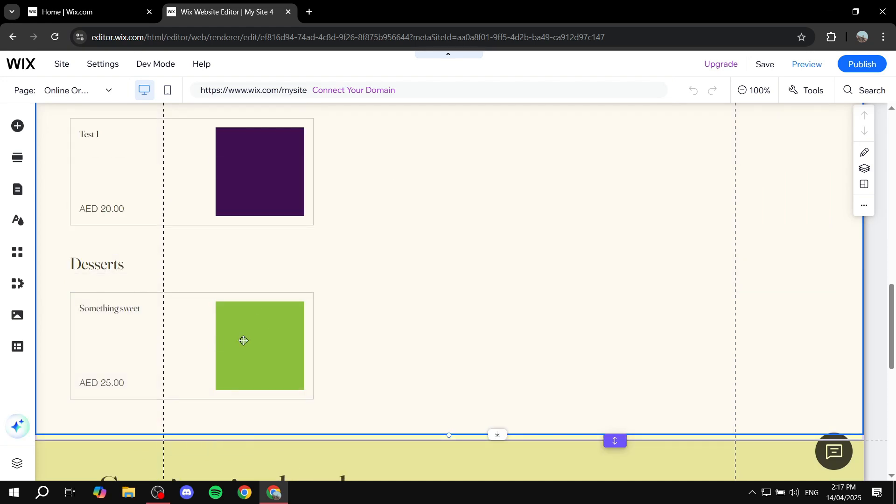
scroll(372, 340, up, 7)
scroll(380, 338, up, 1)
scroll(403, 340, down, 2)
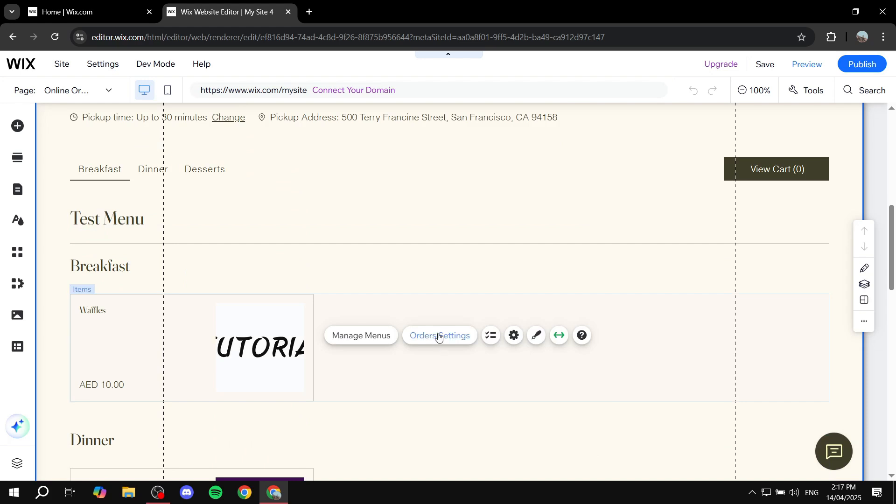
Look at the Online Orders widget's menu order settings and background design options without changing them.
click(513, 337)
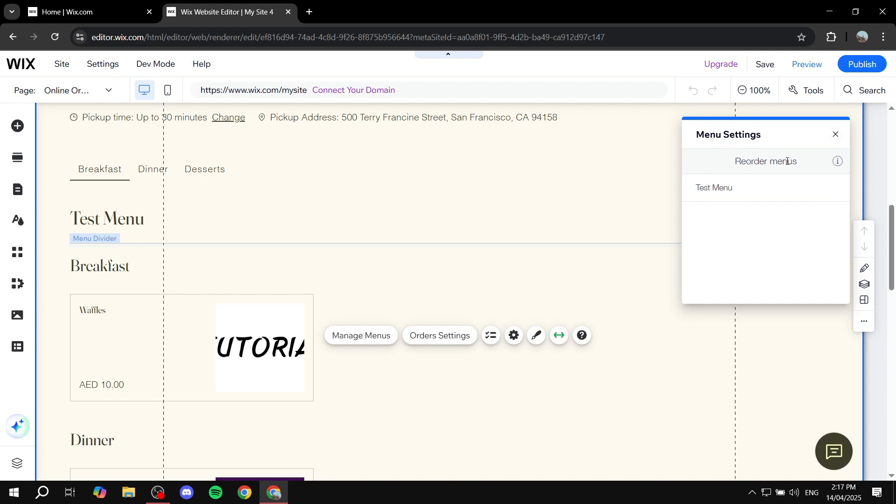
click(835, 137)
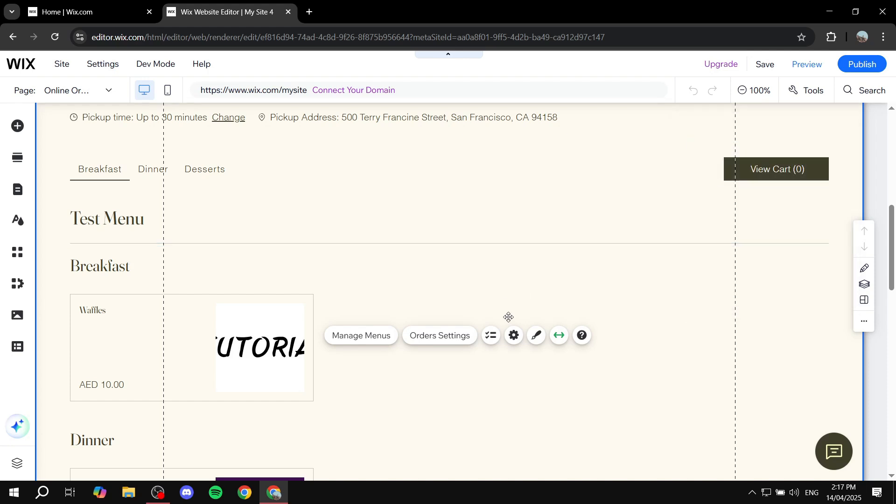
click(533, 340)
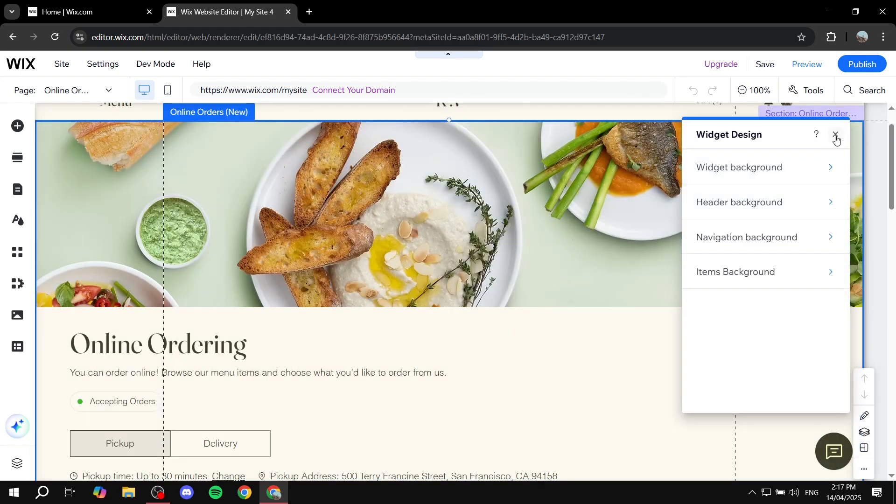
click(836, 139)
Preview the Online Orders page and test its menu navigation by going to Dinner, Desserts and back to Breakfast.
scroll(472, 352, down, 8)
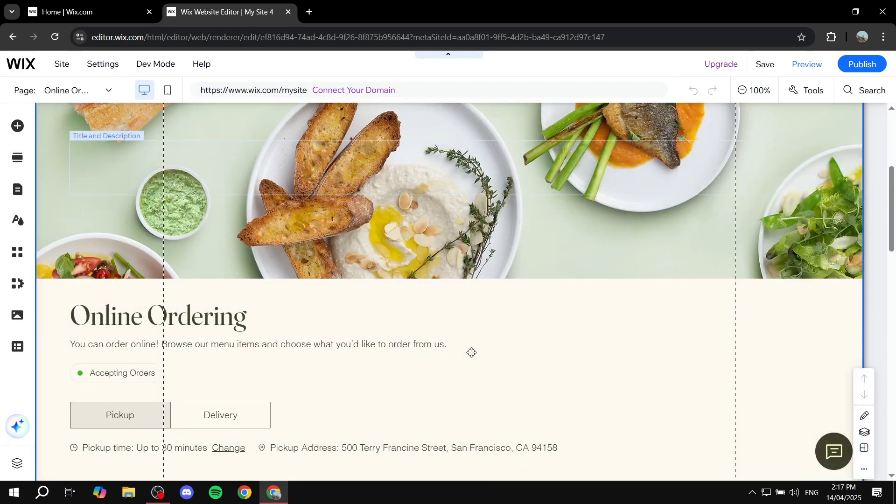
click(236, 208)
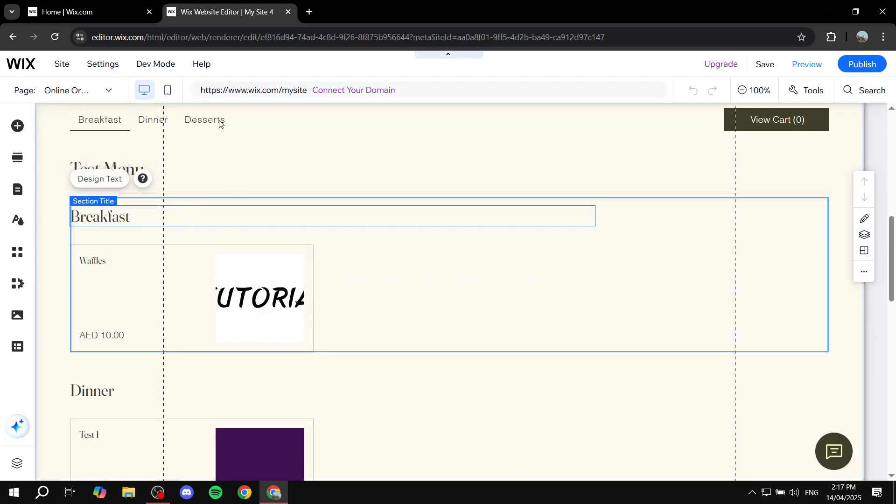
click(819, 67)
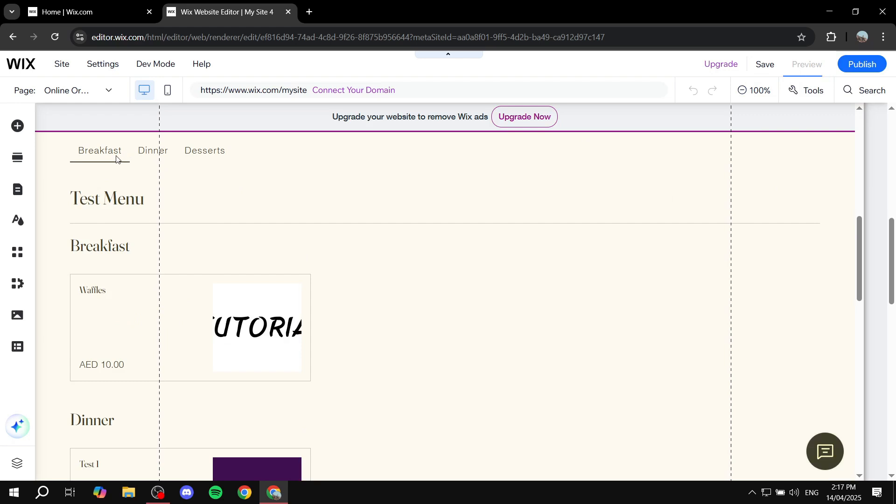
click(116, 124)
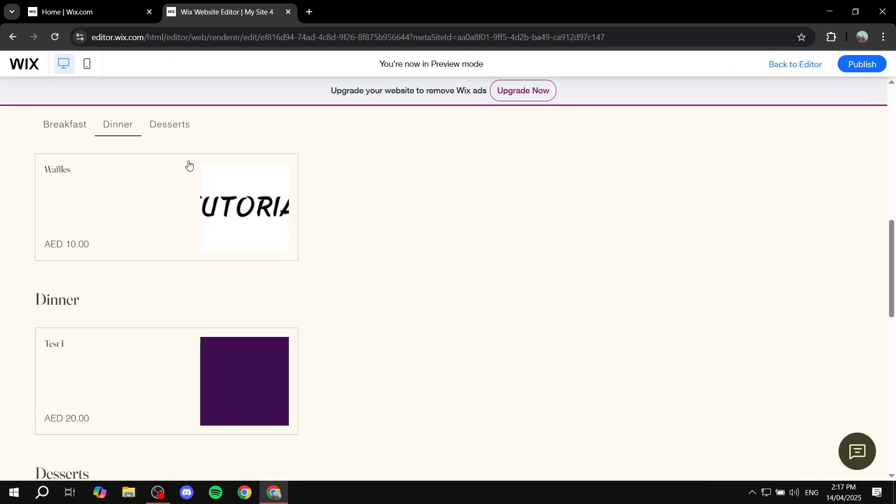
click(181, 125)
click(79, 125)
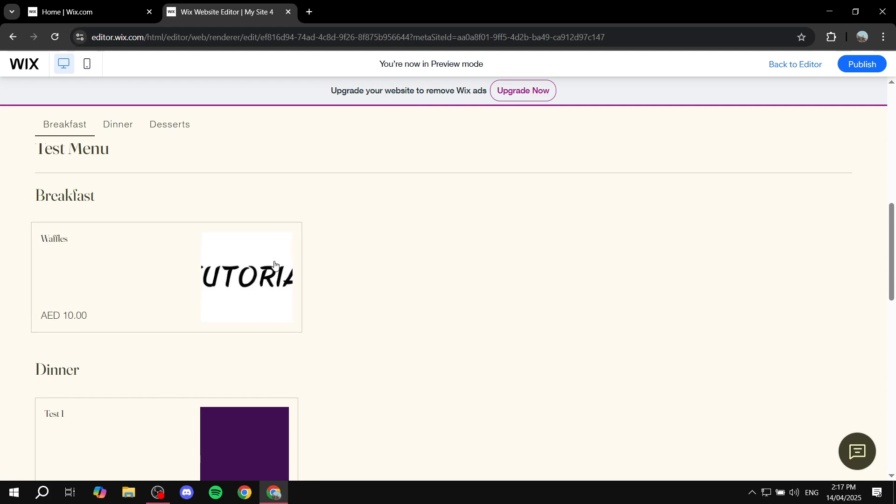
drag(36, 148, 134, 190)
click(120, 193)
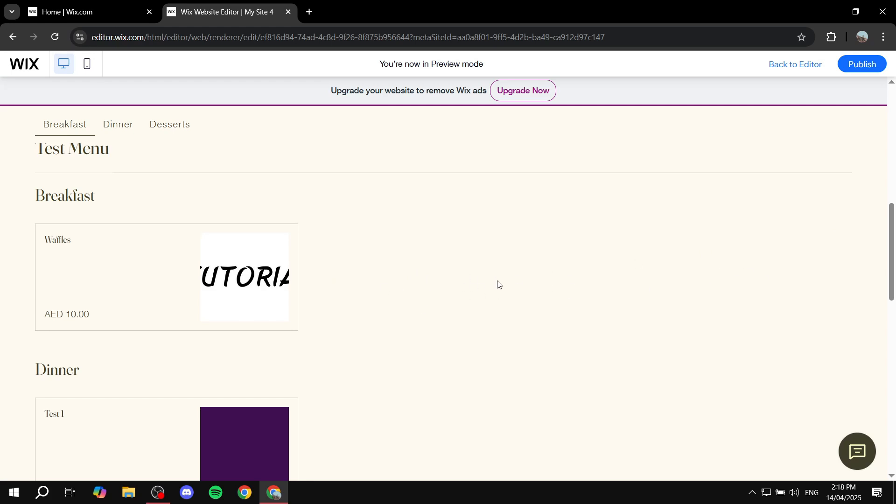
scroll(558, 260, up, 10)
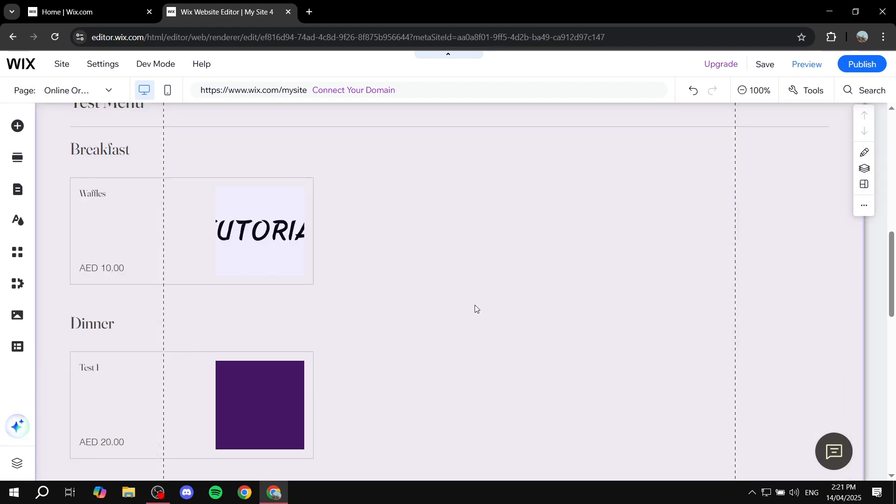
scroll(385, 246, up, 3)
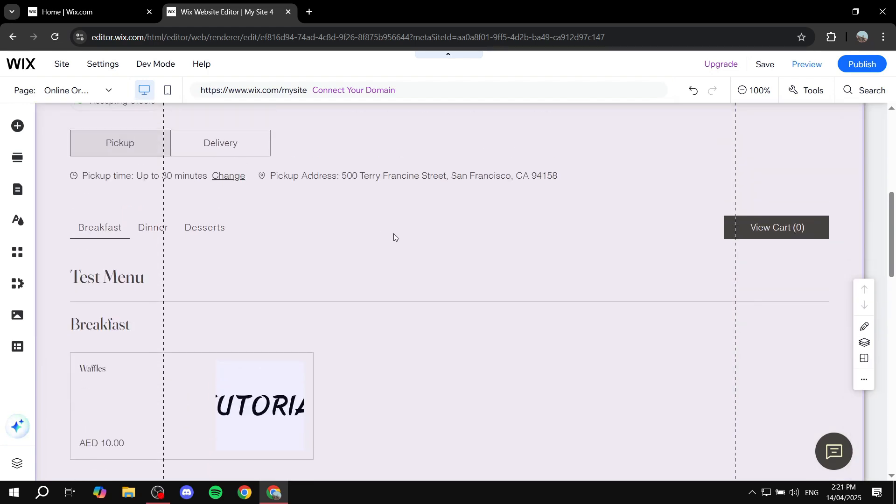
scroll(391, 249, down, 2)
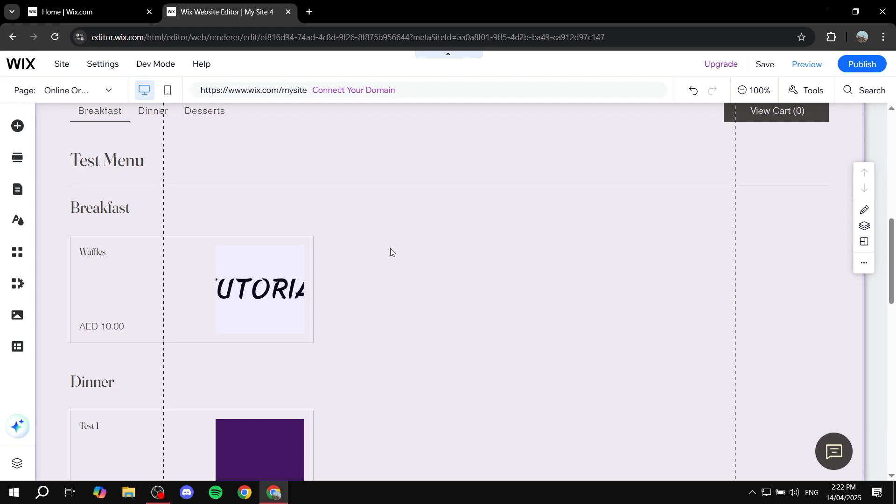
scroll(391, 252, down, 3)
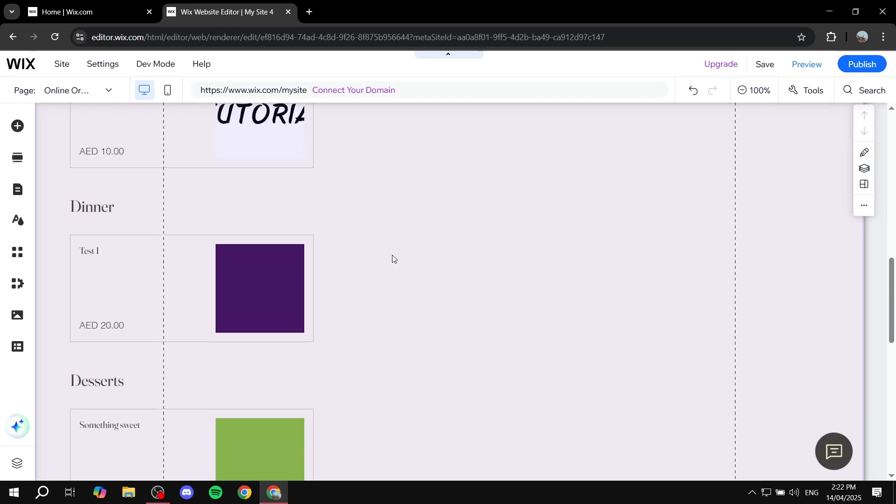
Insert a blank section below the Online Orders menu and add the Restaurant Menus element to the site.
scroll(477, 328, down, 4)
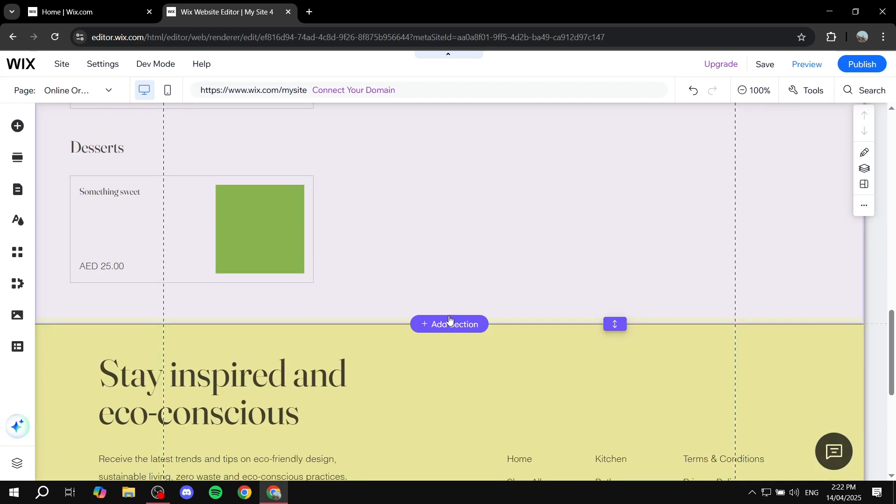
click(448, 325)
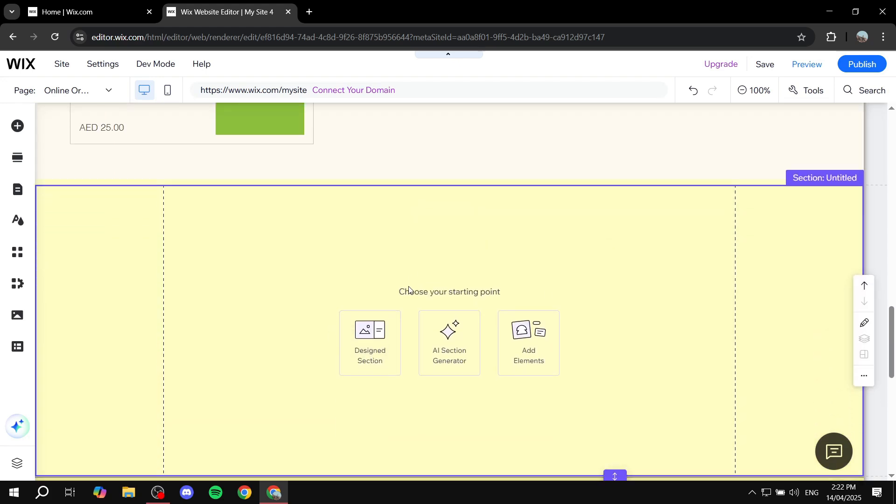
click(9, 123)
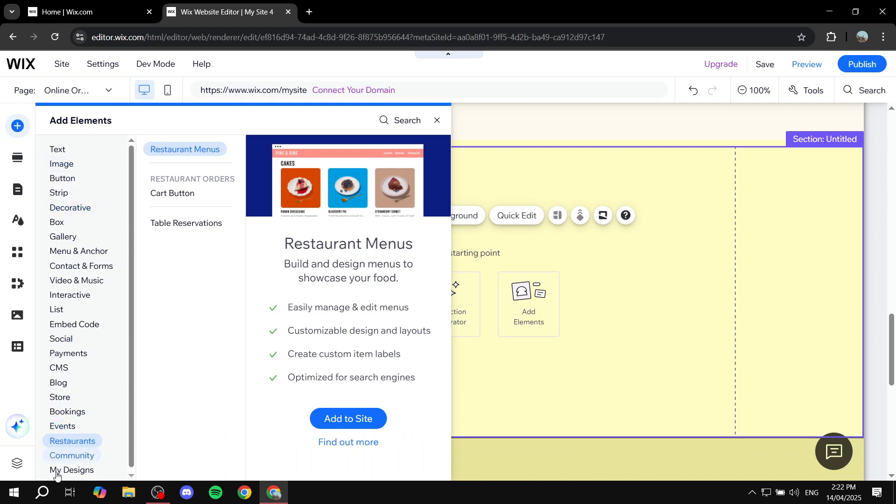
click(69, 454)
click(69, 447)
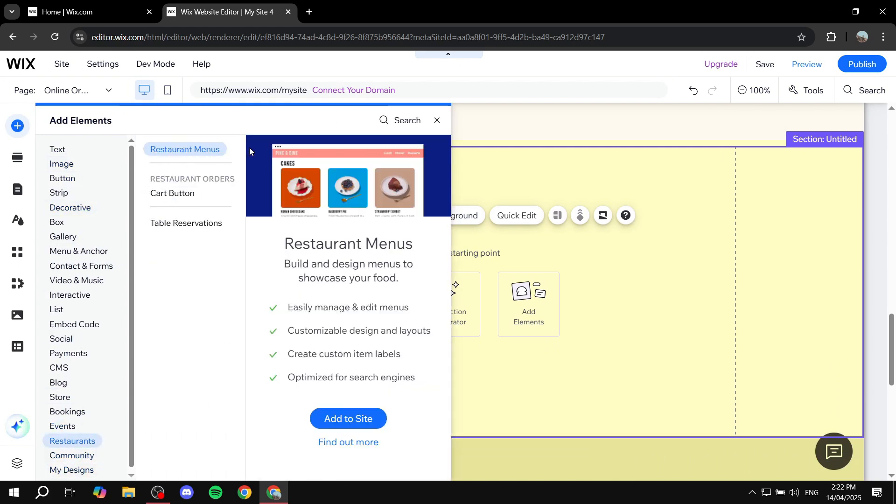
click(369, 419)
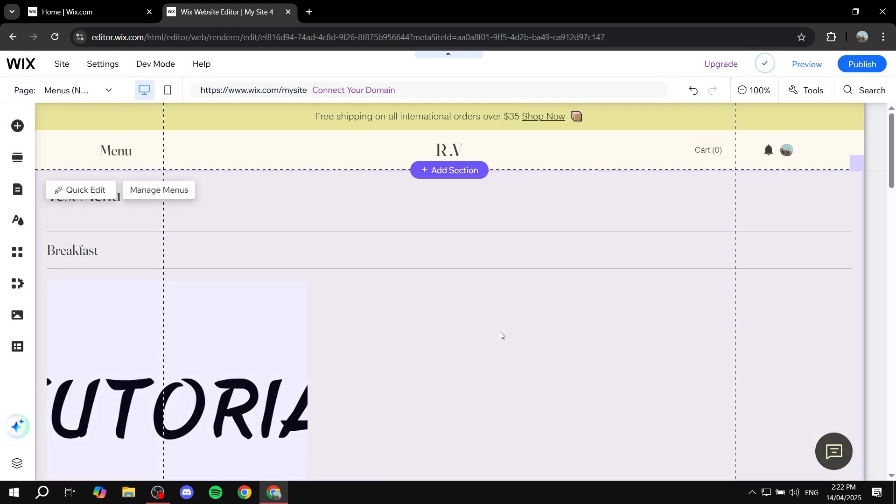
Try the Columns and Center layouts for Test Menu on the Menus (New) page, and apply the Split layout.
scroll(372, 288, down, 4)
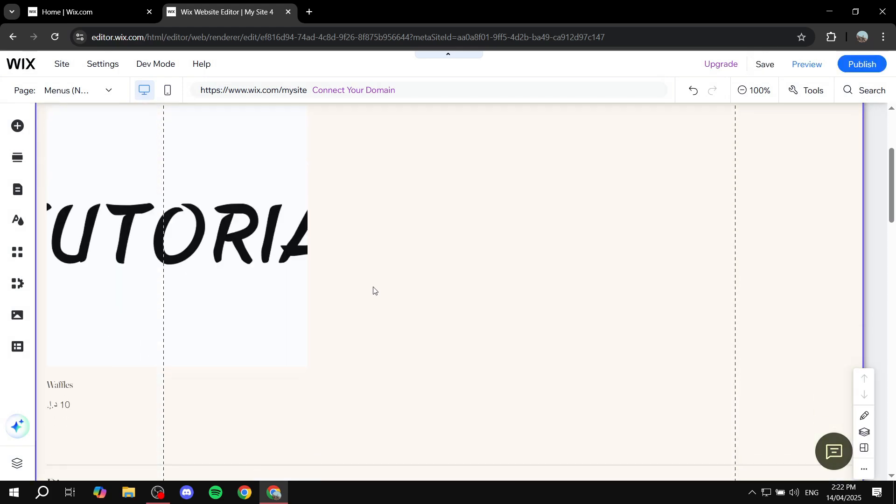
scroll(322, 247, up, 3)
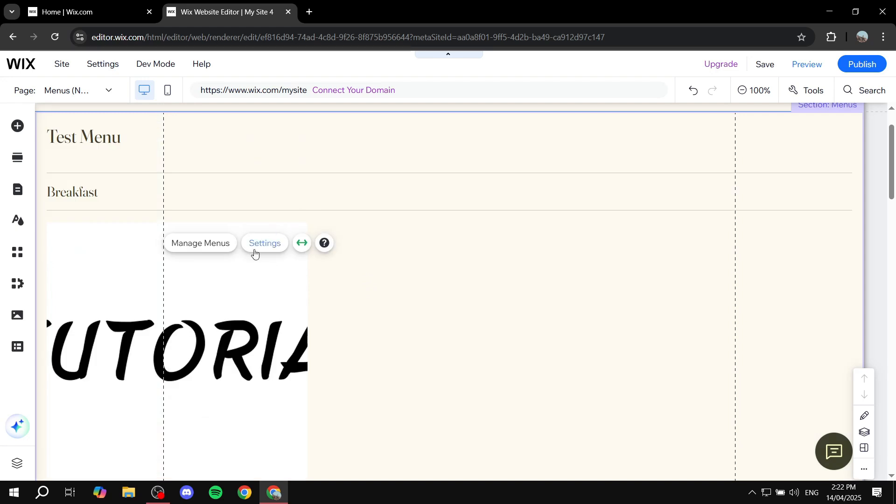
click(261, 135)
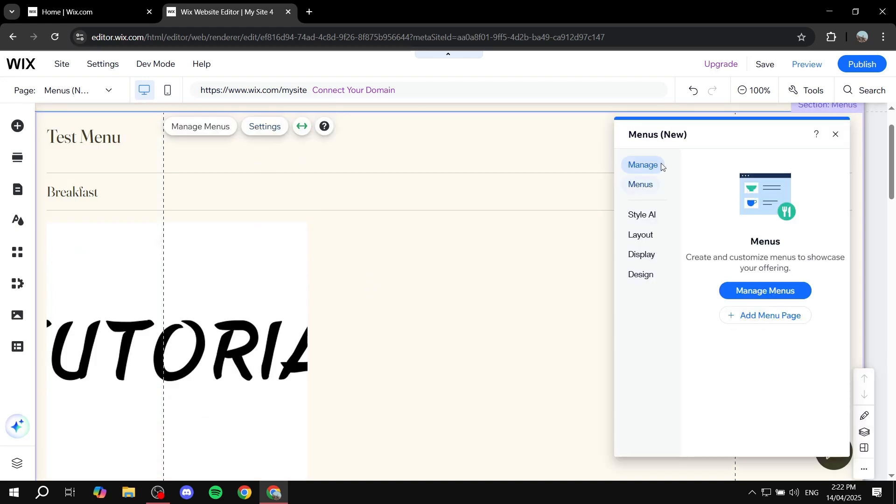
click(644, 233)
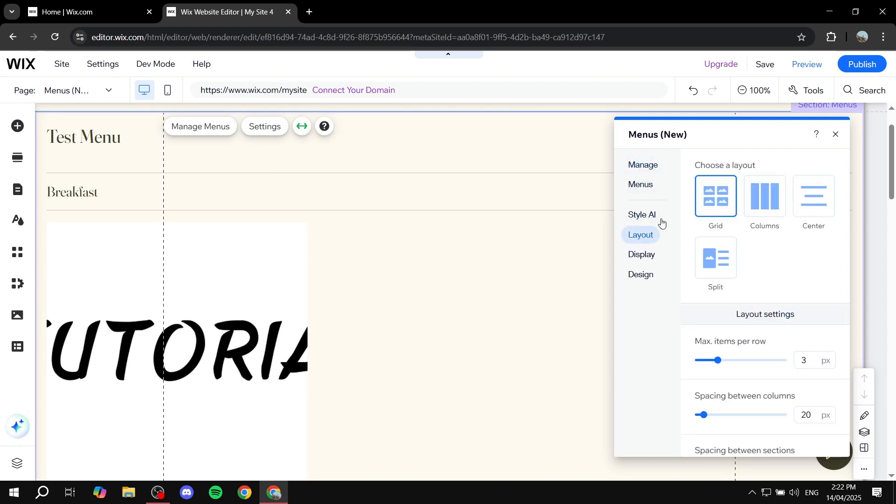
click(770, 194)
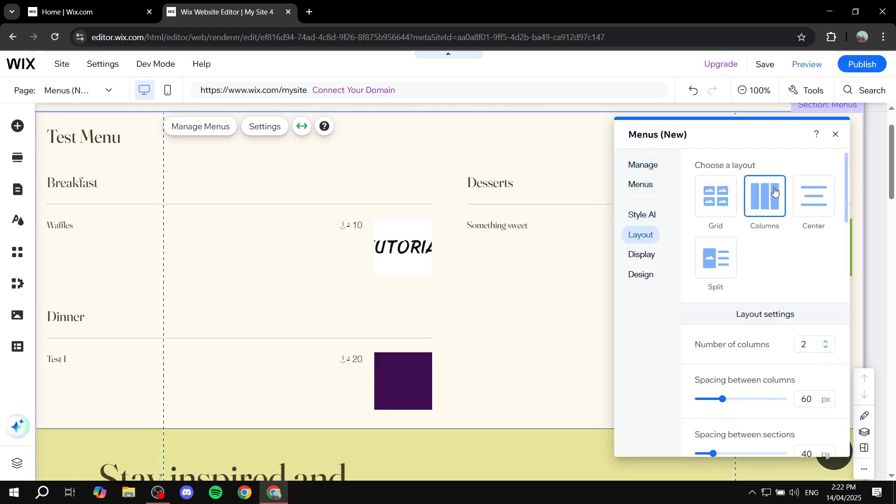
click(813, 196)
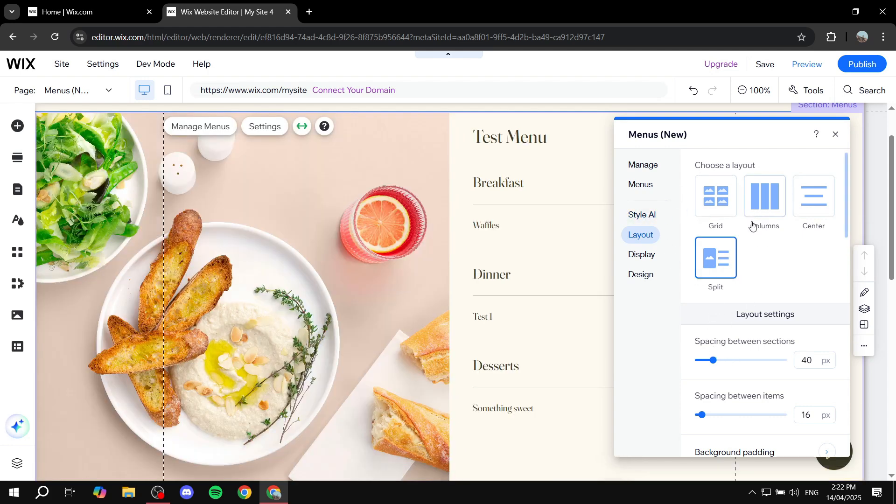
click(833, 136)
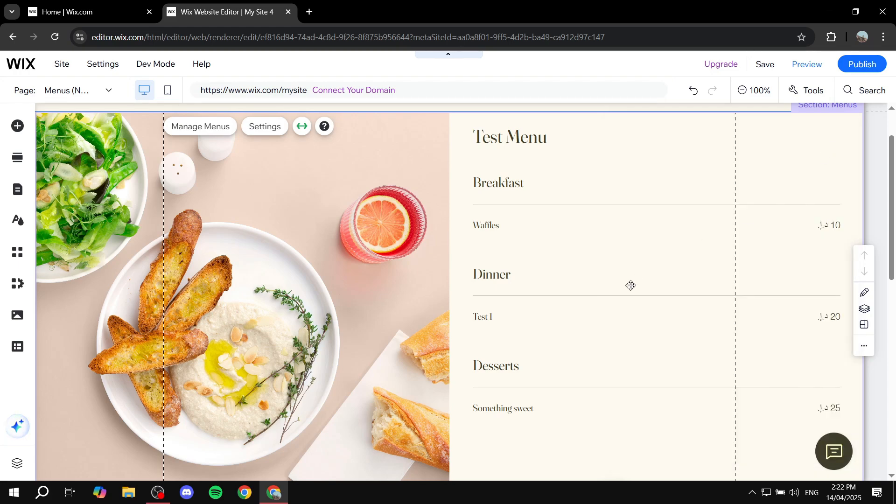
scroll(631, 286, down, 5)
scroll(576, 286, up, 7)
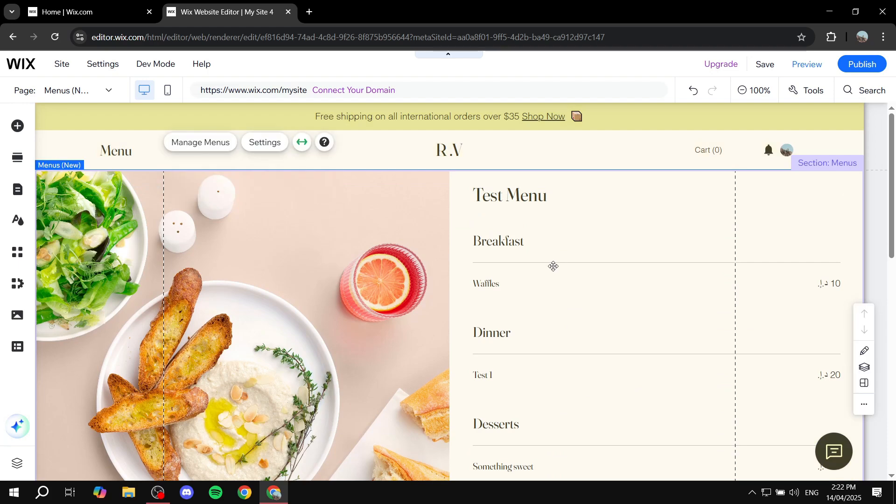